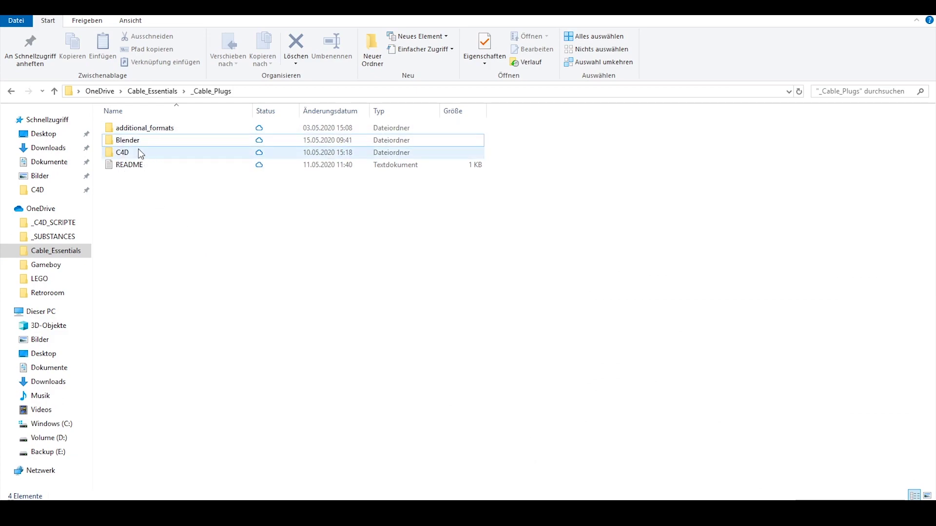
- Browse the obj and fbx subfolders of additional_formats and return to the _Cable_Plugs folder
double_click(132, 129)
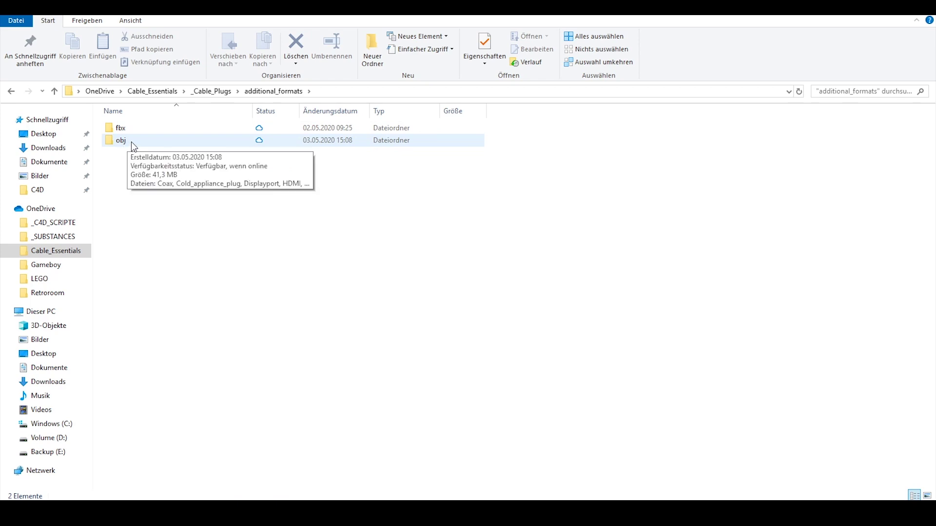
double_click(132, 141)
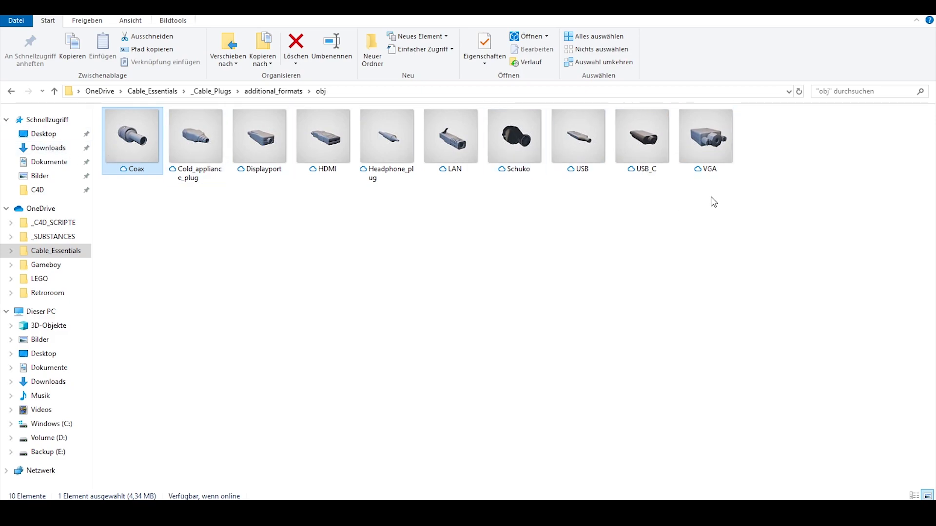
left_click(258, 91)
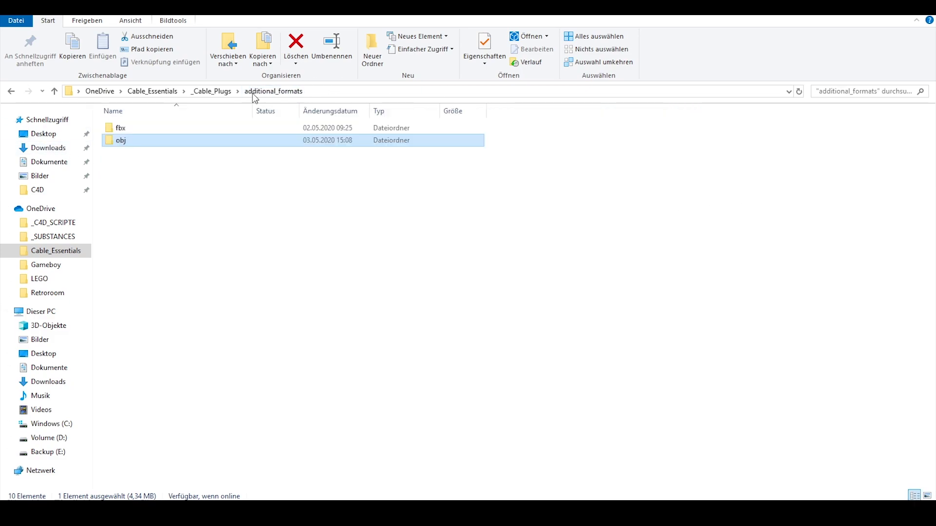
double_click(129, 127)
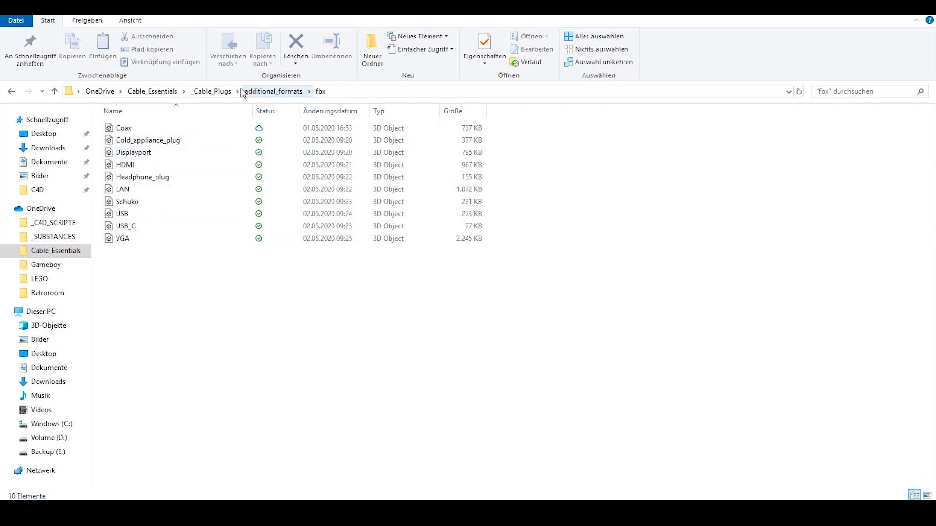
left_click(219, 92)
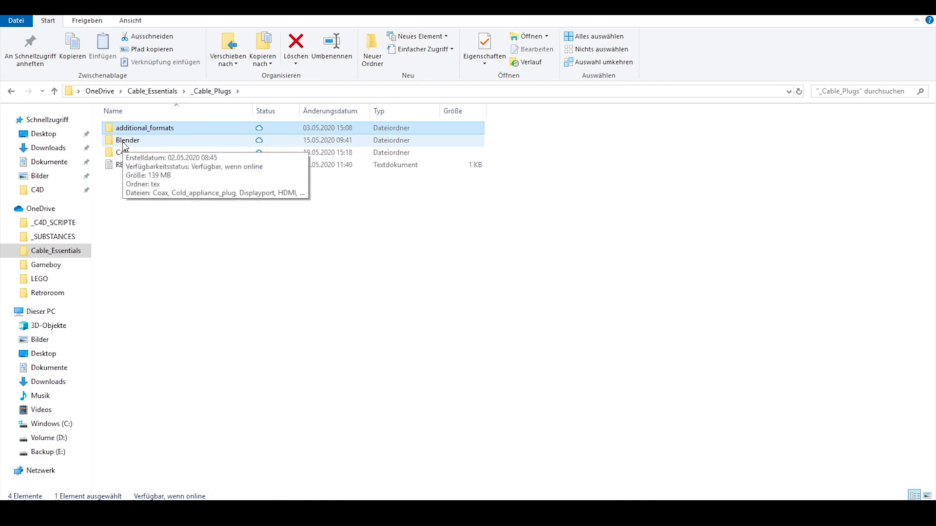
- Look through the texture files in the Blender tex folder, including the cold appliance plug and Schuko case bump maps
left_click(122, 142)
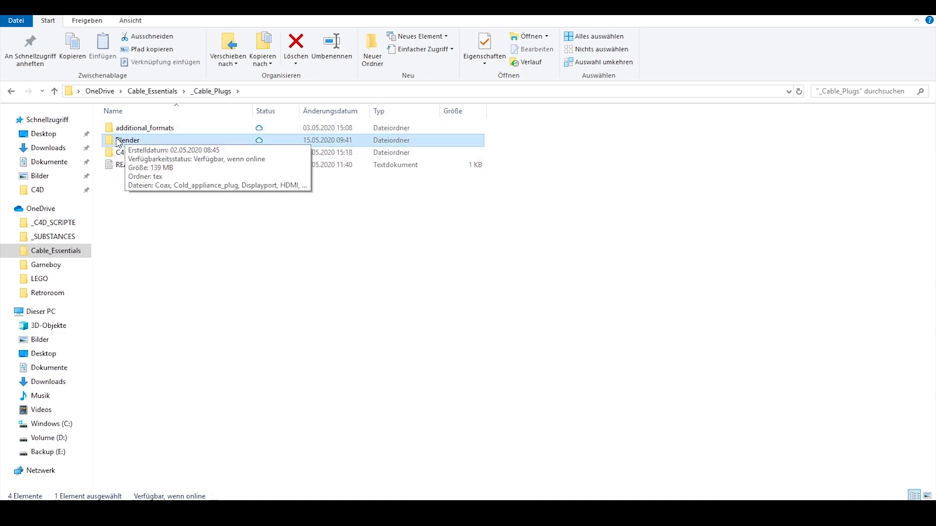
double_click(143, 143)
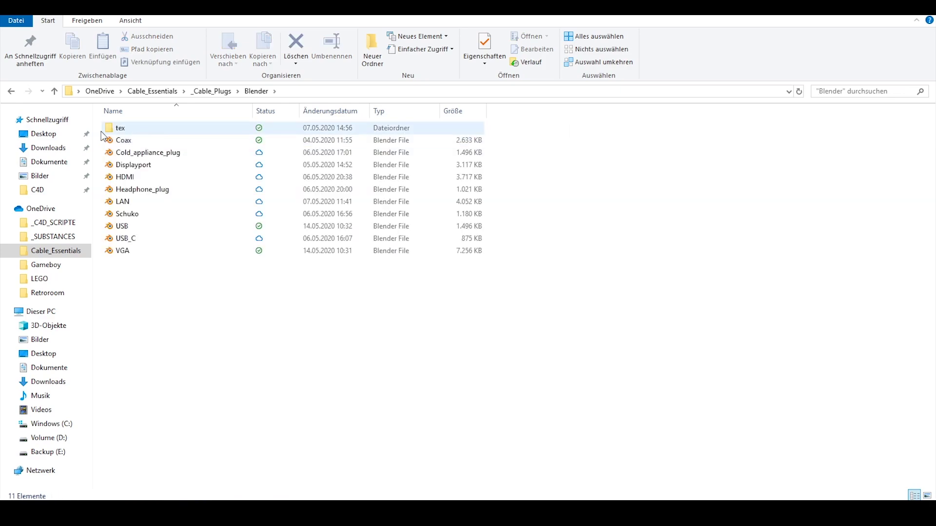
double_click(129, 129)
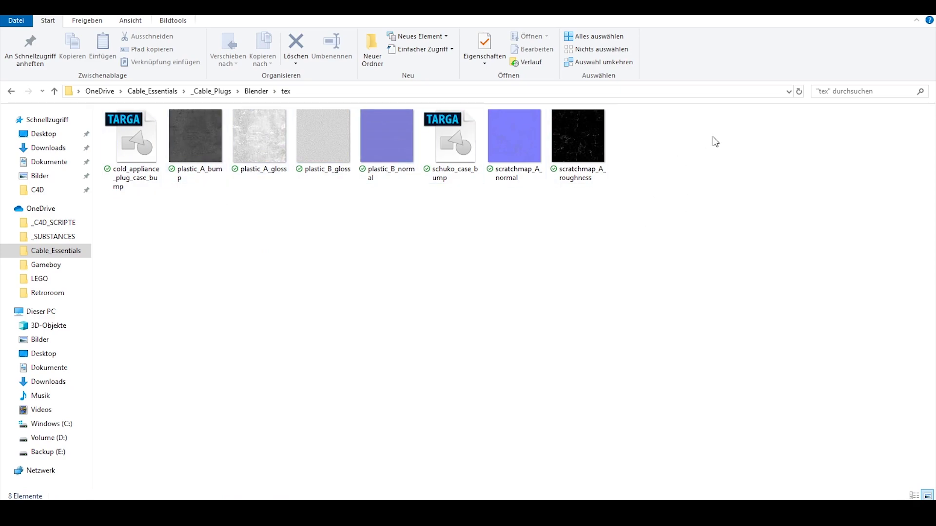
left_click(442, 138)
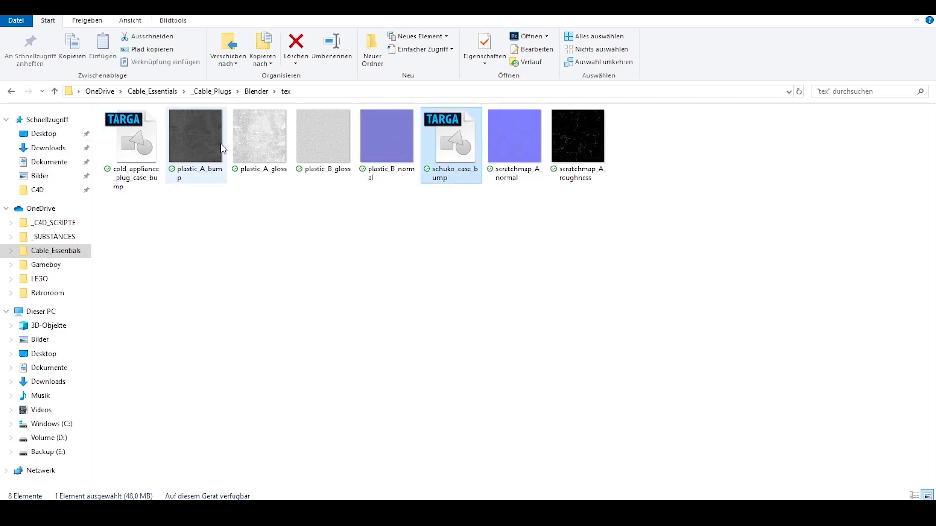
left_click(138, 149)
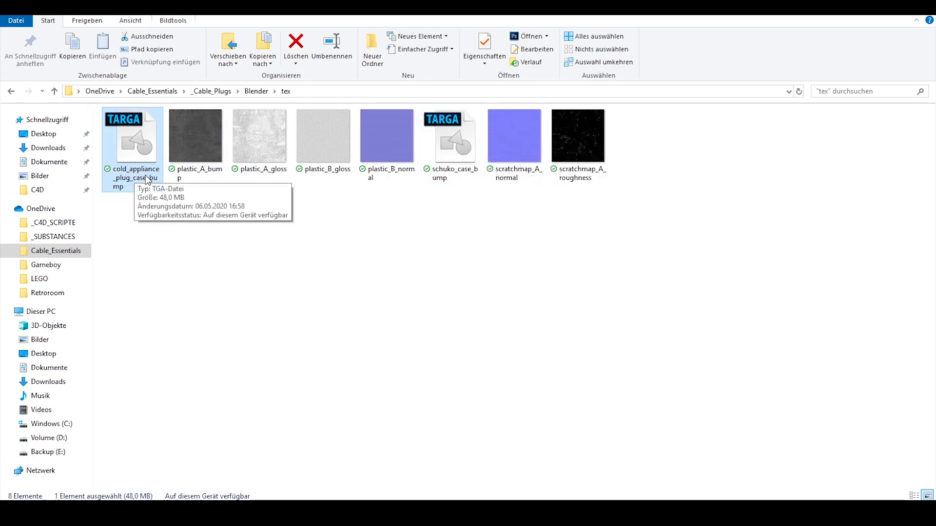
left_click(468, 225)
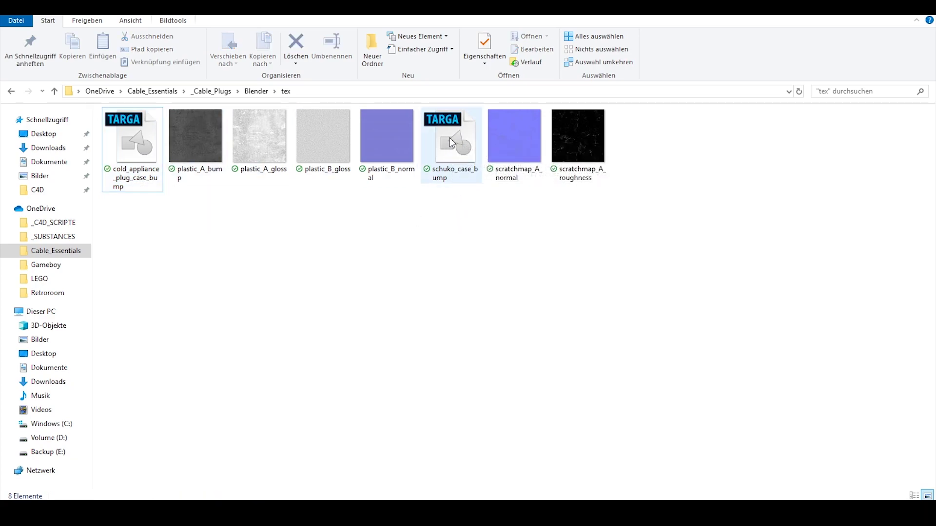
left_click(464, 151)
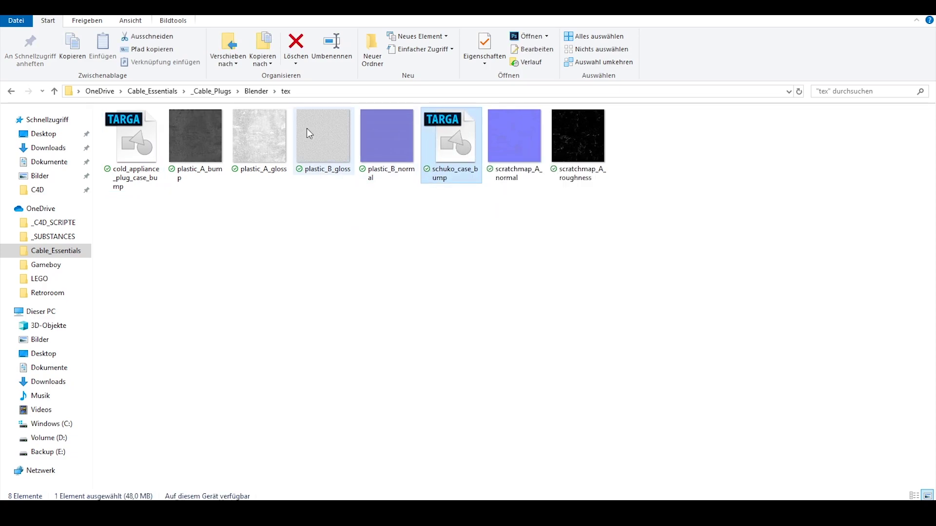
- Return to the Blender folder and open the Coax file in Blender
left_click(257, 91)
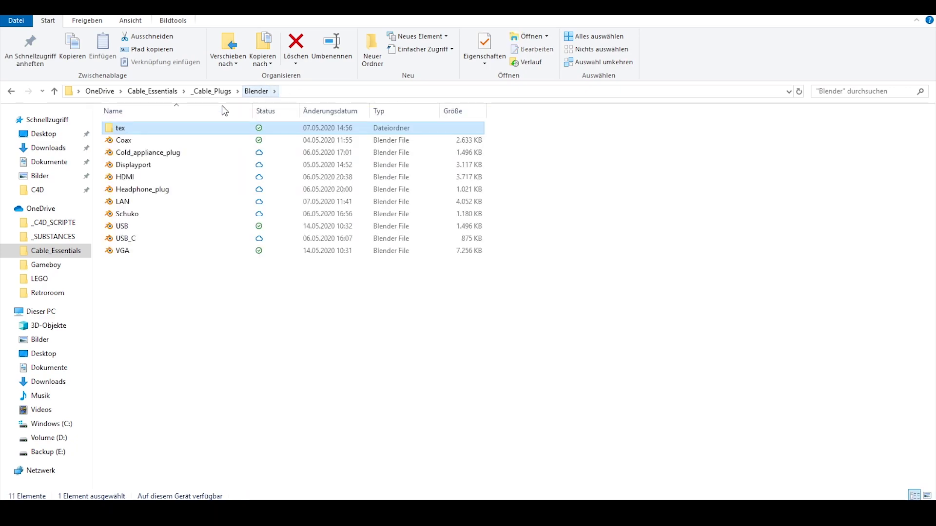
left_click(119, 142)
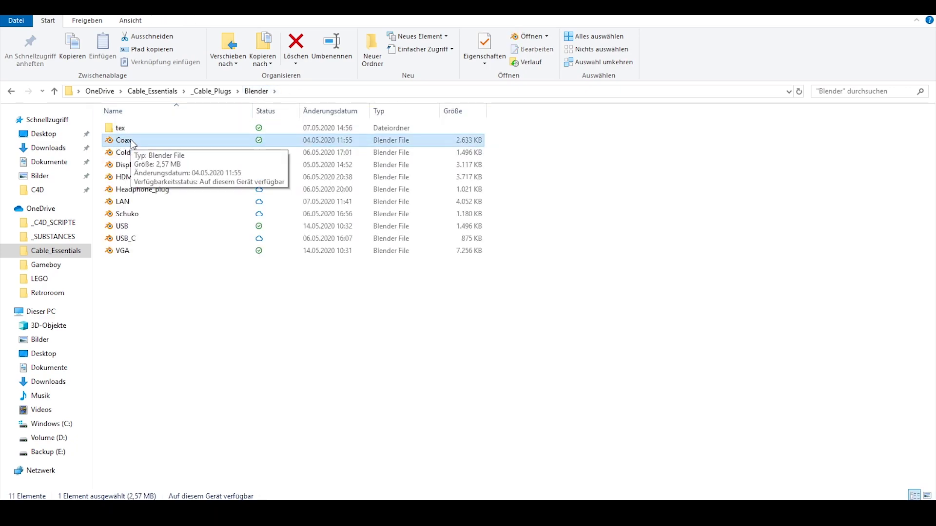
double_click(131, 141)
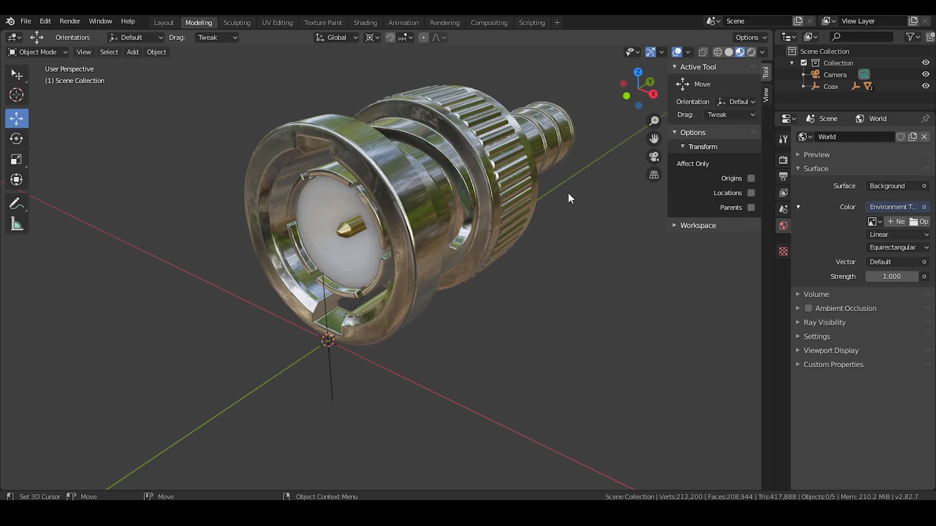
- Inspect the coax plug model from the front, side and rear, including close-up views of its metal surface
middle_click_drag(537, 172, 385, 288)
middle_click_drag(593, 226, 306, 294)
scroll(305, 294, "up", 3)
middle_click_drag(333, 230, 403, 247)
scroll(365, 242, "down", 3)
middle_click_drag(318, 323, 434, 235)
scroll(485, 256, "up", 4)
scroll(433, 258, "down", 3)
mouse_move(385, 288)
middle_mouse_down()
mouse_move(409, 274)
mouse_move(426, 278)
mouse_move(401, 284)
middle_mouse_up()
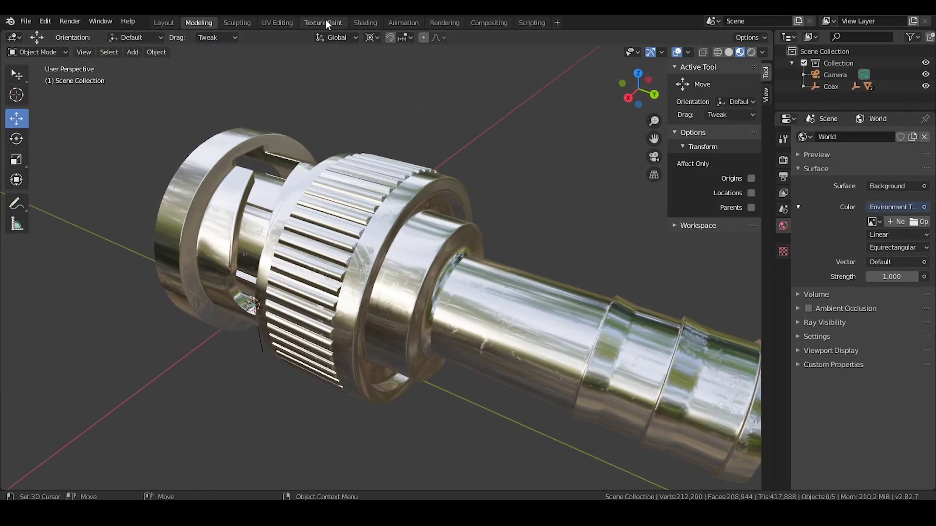
- Switch to the Shading workspace, enlarge the node editor and display the coax mesh's coax_case material
left_click(366, 23)
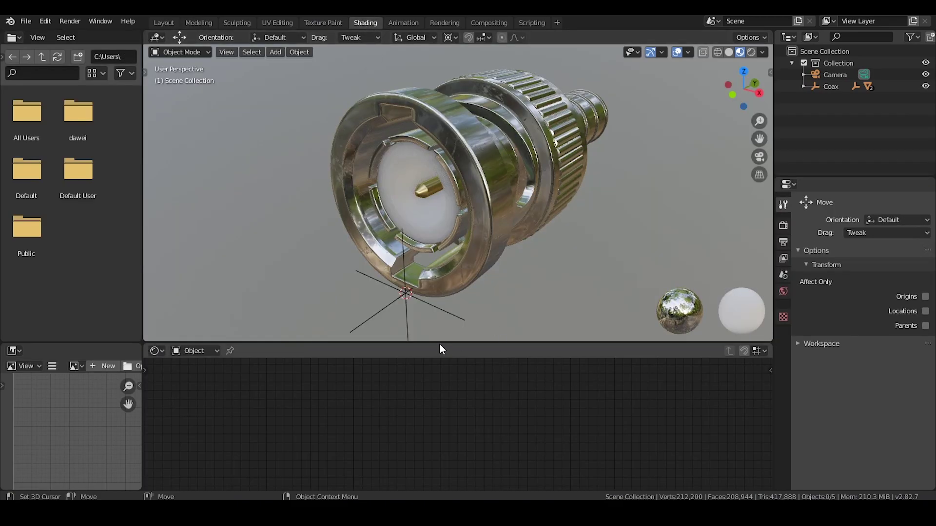
left_click_drag(441, 344, 449, 282)
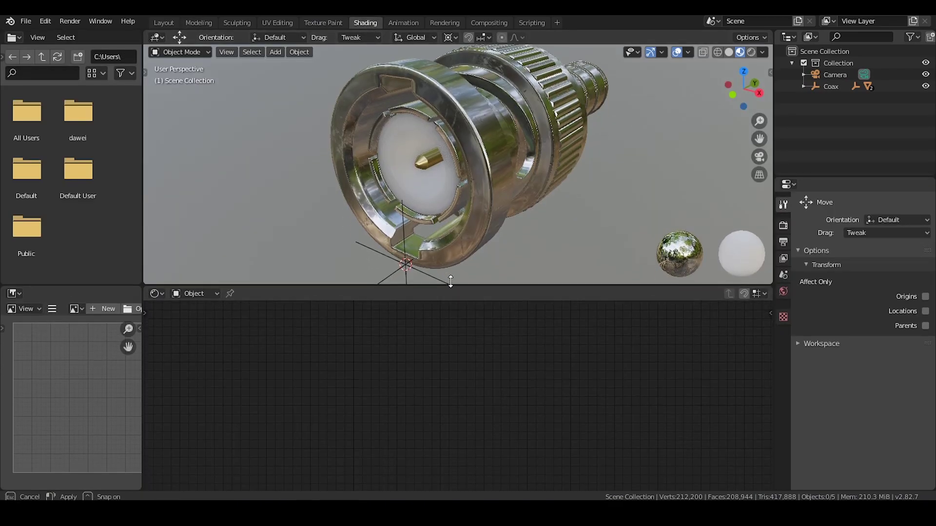
left_click(803, 86)
left_click(859, 110)
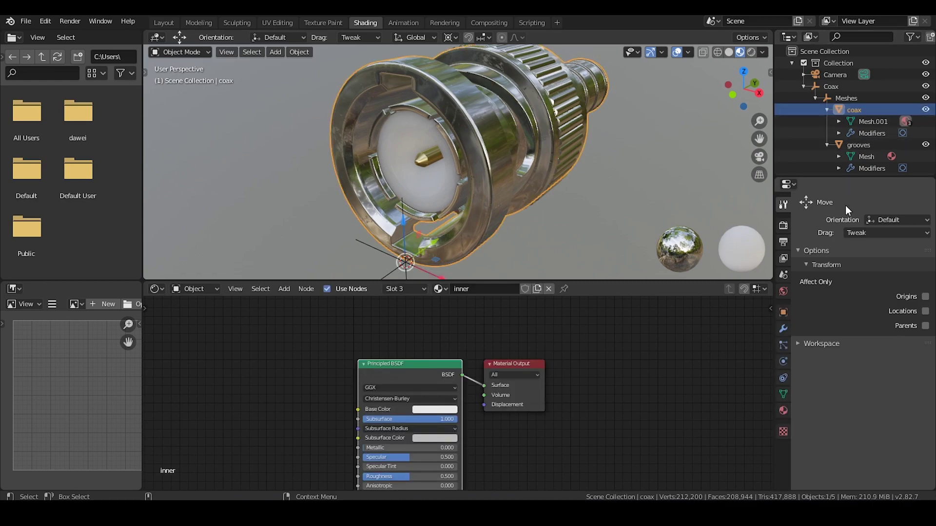
left_click(783, 411)
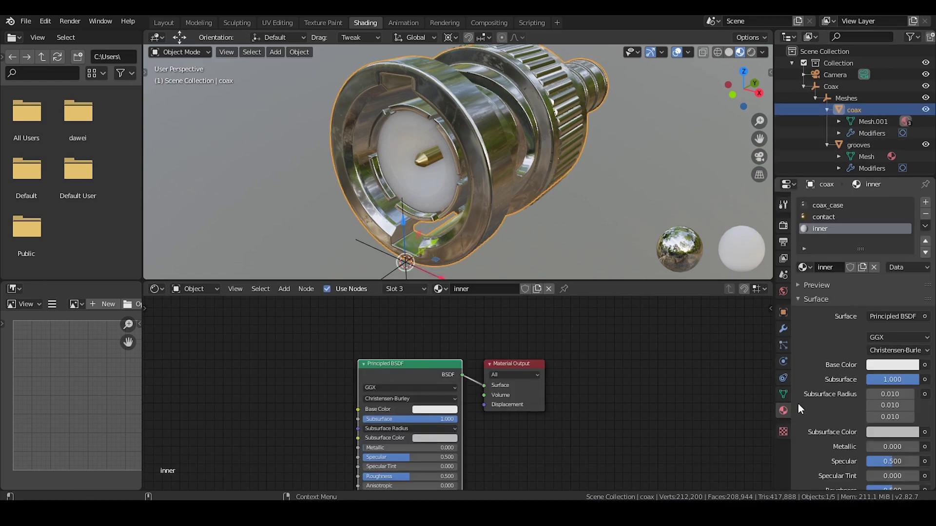
left_click(830, 205)
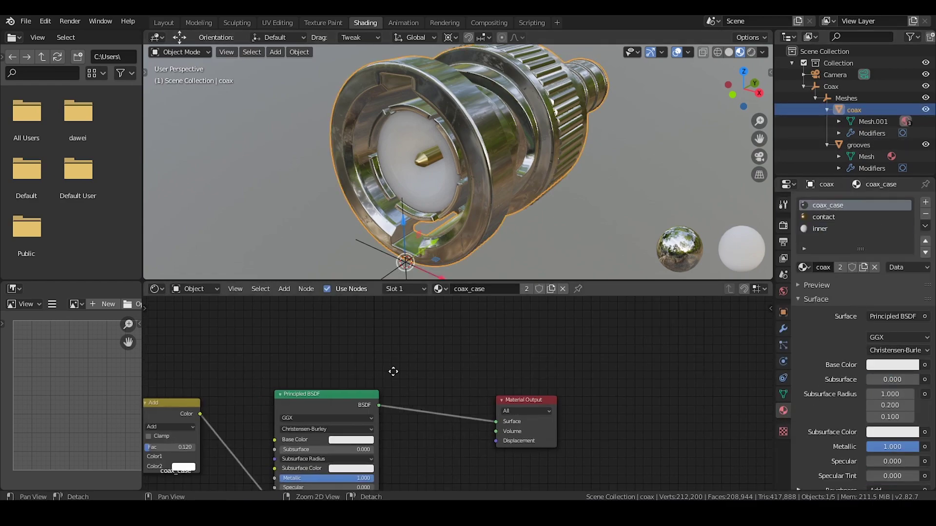
- Examine the coax_case nodes feeding the Principled BSDF, from the roughness scratch map to the normal map branch
middle_click_drag(392, 371, 432, 375)
middle_click_drag(328, 415, 411, 379)
scroll(422, 417, "down", 3)
middle_click_drag(338, 406, 444, 403)
middle_click_drag(482, 157, 393, 169)
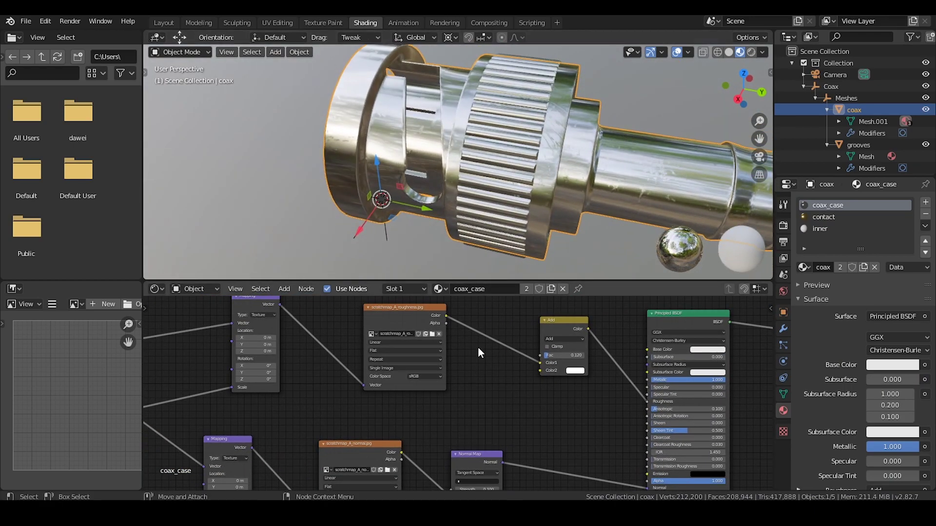
scroll(469, 361, "up", 2)
middle_click_drag(455, 370, 448, 445)
left_click_drag(394, 361, 379, 361)
scroll(448, 364, "down", 6, "shift")
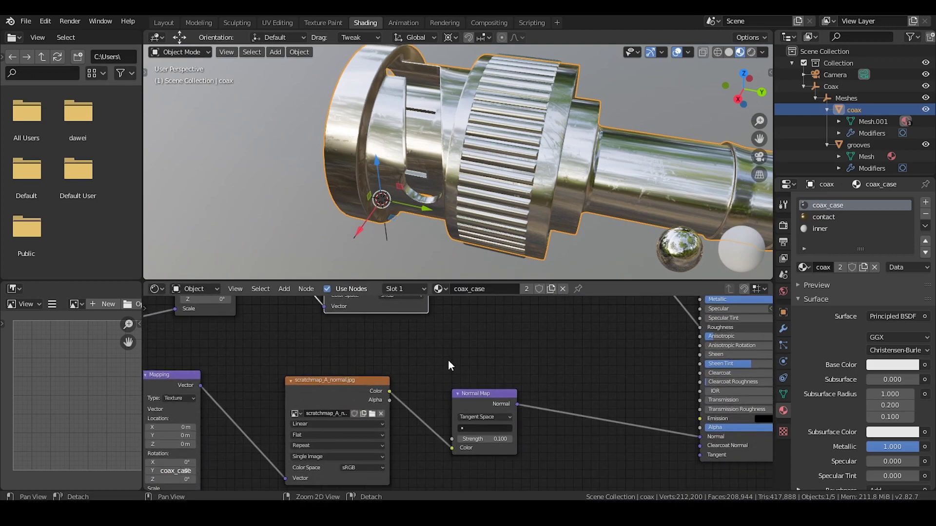
- Trace the scratchmap_A_normal texture back through its Mapping node to the Texture Coordinate and Value nodes
mouse_move(324, 383)
left_mouse_down()
mouse_move(340, 383)
mouse_move(329, 382)
left_mouse_up()
middle_click_drag(398, 362, 529, 396)
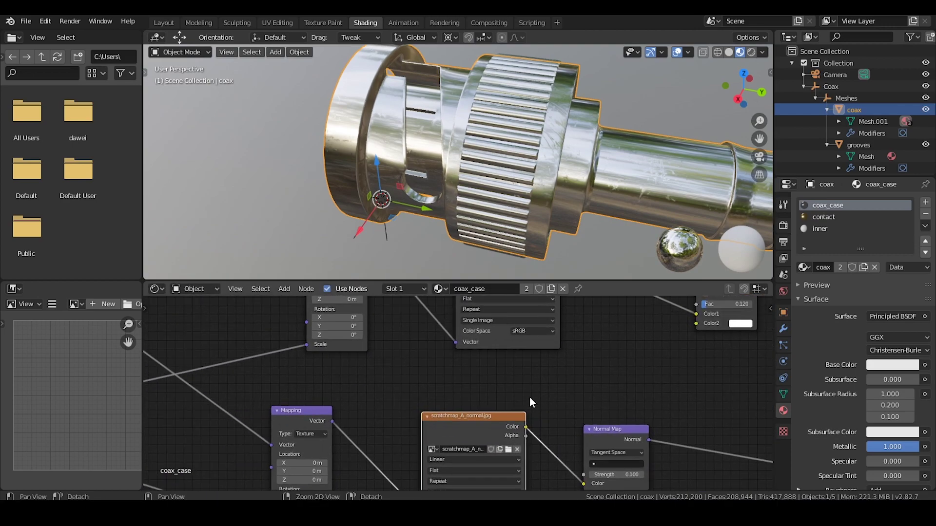
scroll(445, 388, "down", 3)
middle_click_drag(418, 387, 552, 377)
scroll(478, 413, "down", 2)
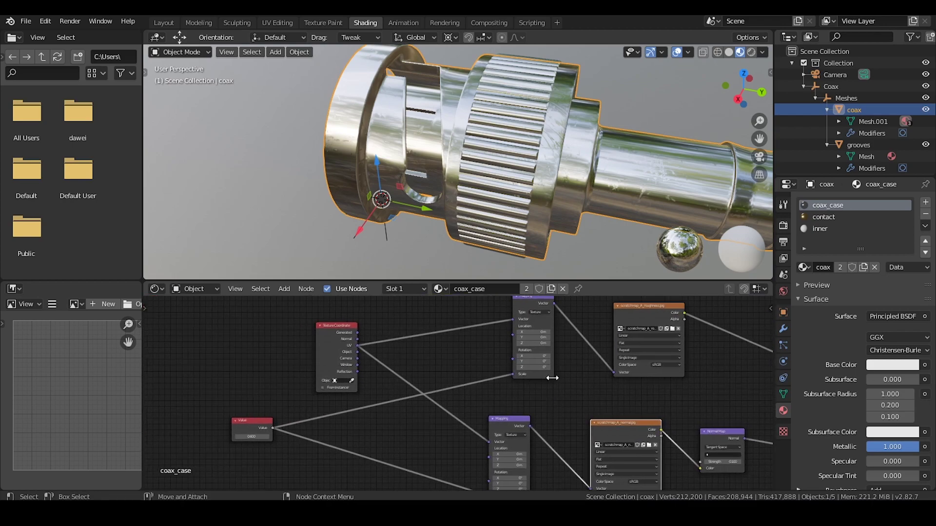
left_click_drag(530, 299, 510, 311)
left_click_drag(330, 329, 324, 329)
scroll(303, 431, "up", 5)
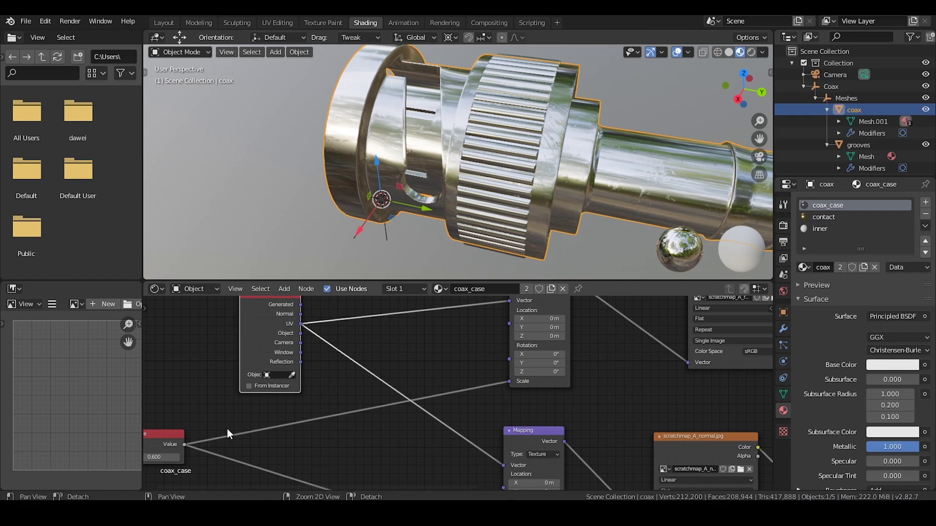
- Set the Value node that drives the scale of both Mapping nodes to 0.800
middle_click_drag(227, 429, 499, 395)
left_click_drag(398, 423, 381, 418)
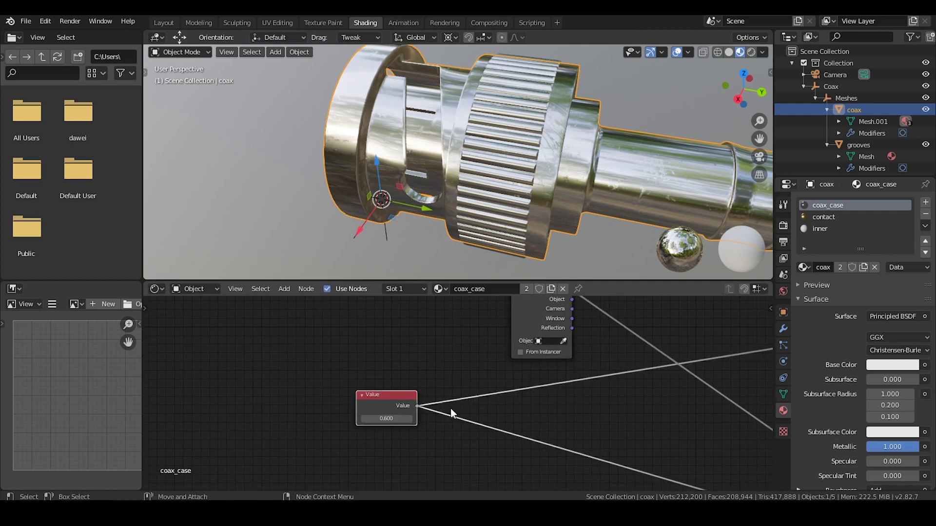
middle_click_drag(451, 410, 409, 437)
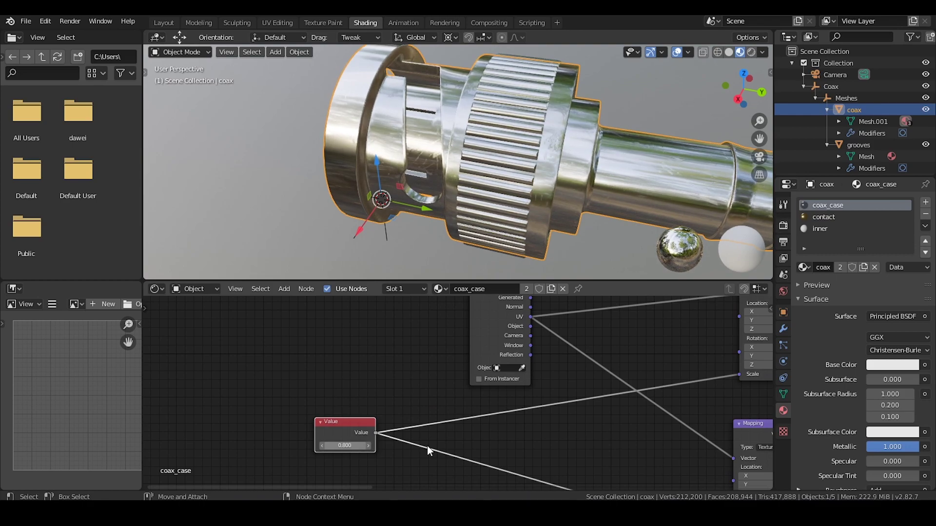
- Check the Color2 setting of the Add node between the roughness scratch map and the Principled BSDF
middle_click_drag(428, 449, 522, 308)
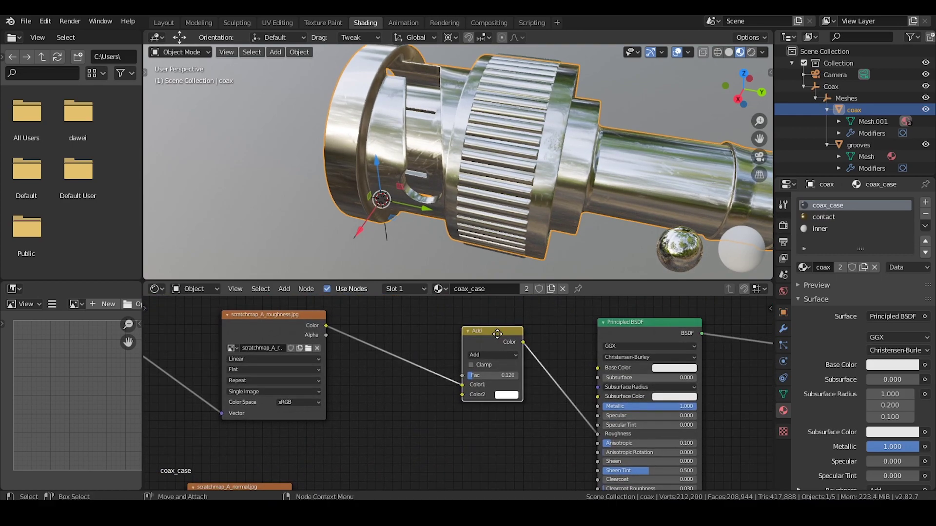
middle_click_drag(382, 341, 319, 359)
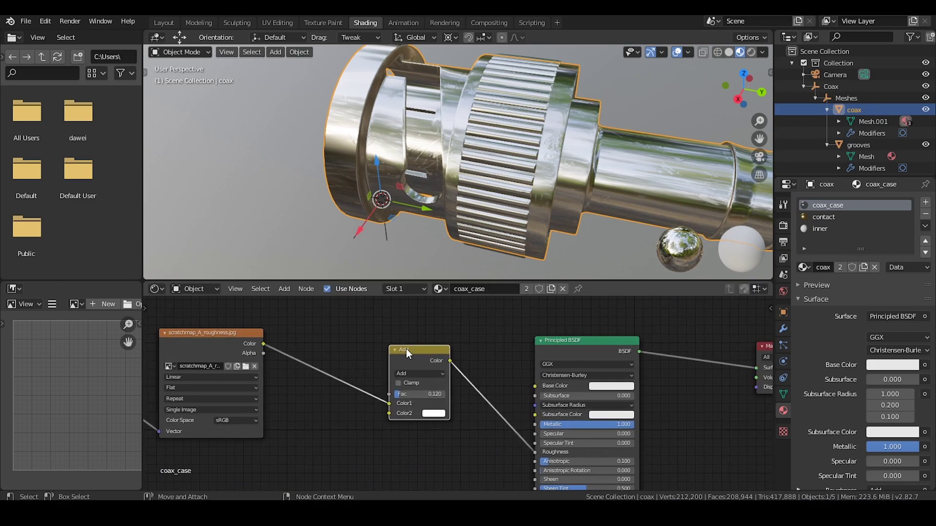
left_click_drag(406, 349, 414, 347)
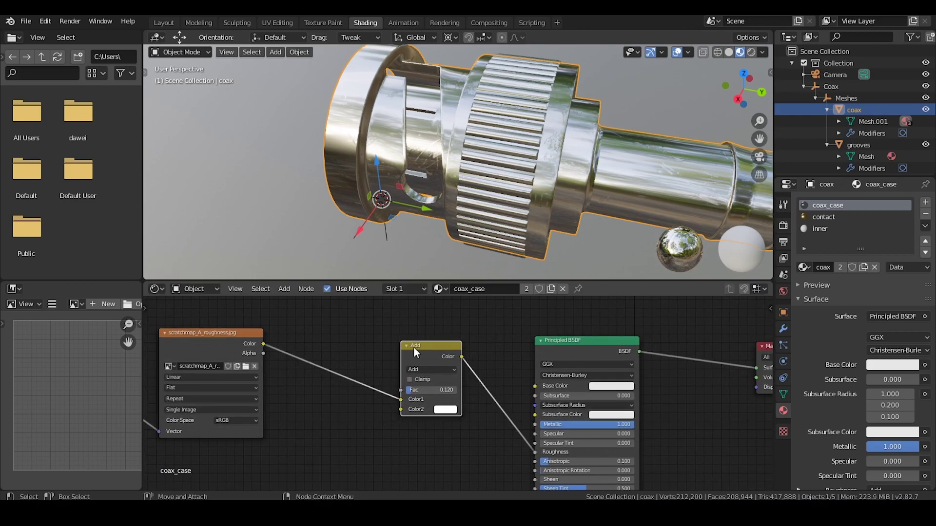
left_click(447, 410)
mouse_move(508, 293)
left_mouse_down()
mouse_move(508, 343)
mouse_move(508, 286)
left_mouse_up()
left_click(481, 427)
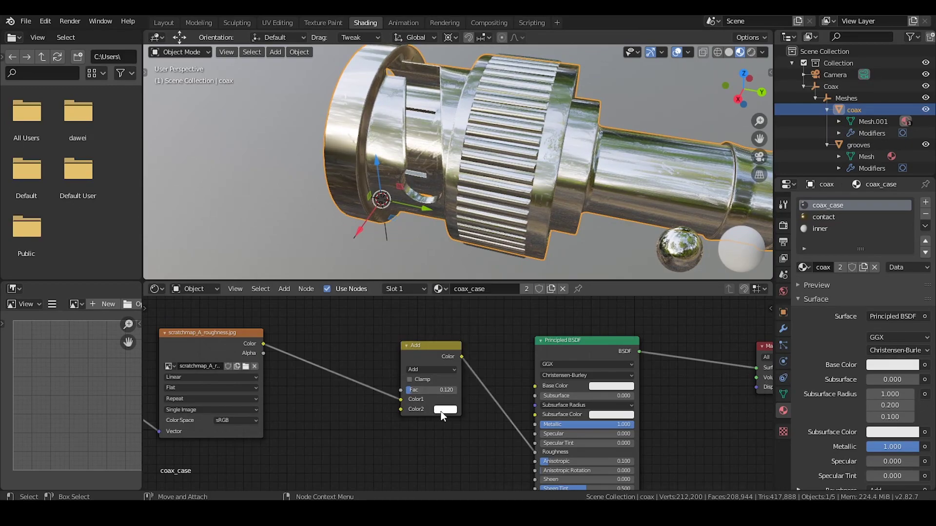
- Set the factor of the Add node feeding the roughness input to 0.437 and check the plug's surface
mouse_move(200, 336)
left_mouse_down()
mouse_move(235, 332)
mouse_move(204, 335)
left_mouse_up()
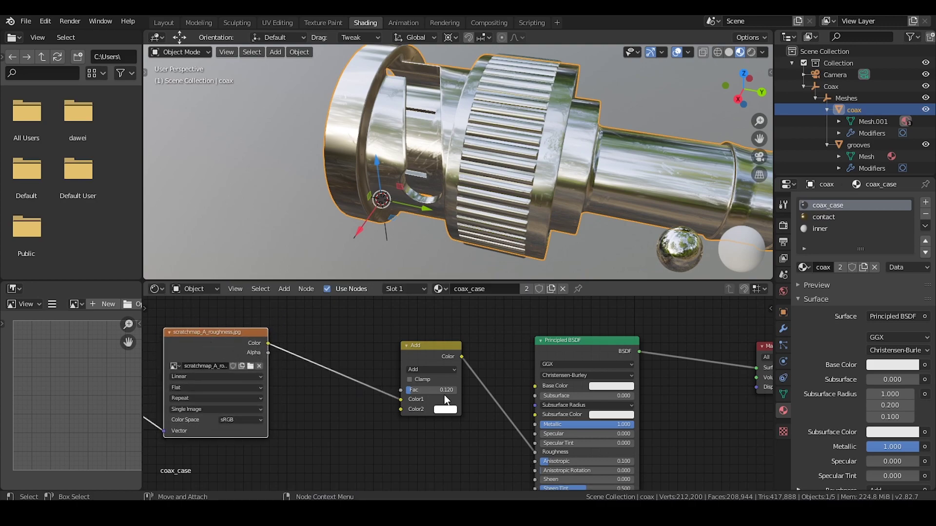
left_click_drag(417, 388, 431, 388)
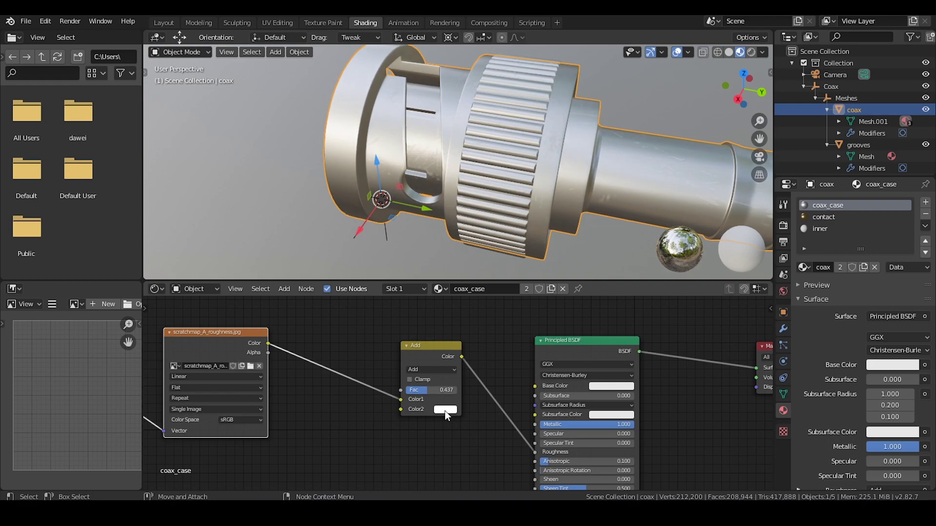
middle_click_drag(528, 177, 512, 161)
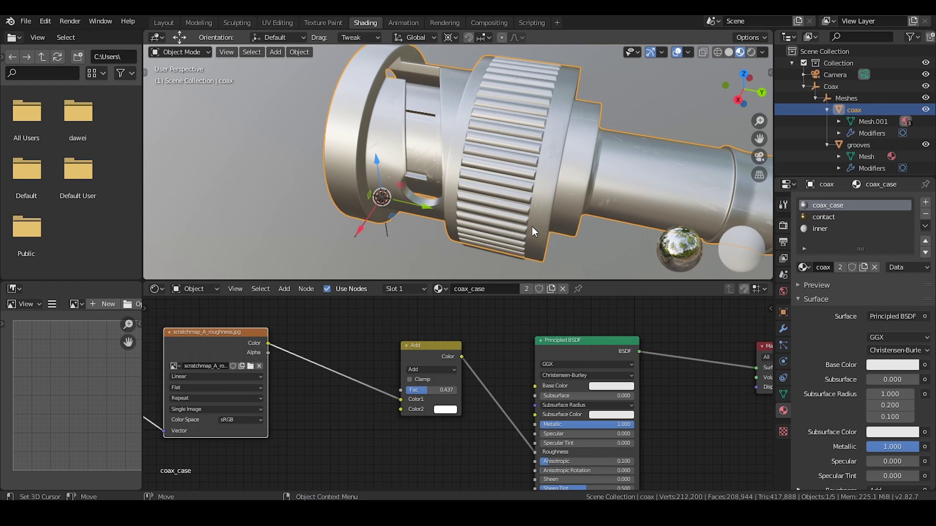
- Set the factor of the Add node feeding the roughness input to 0.128
middle_click_drag(531, 226, 513, 182)
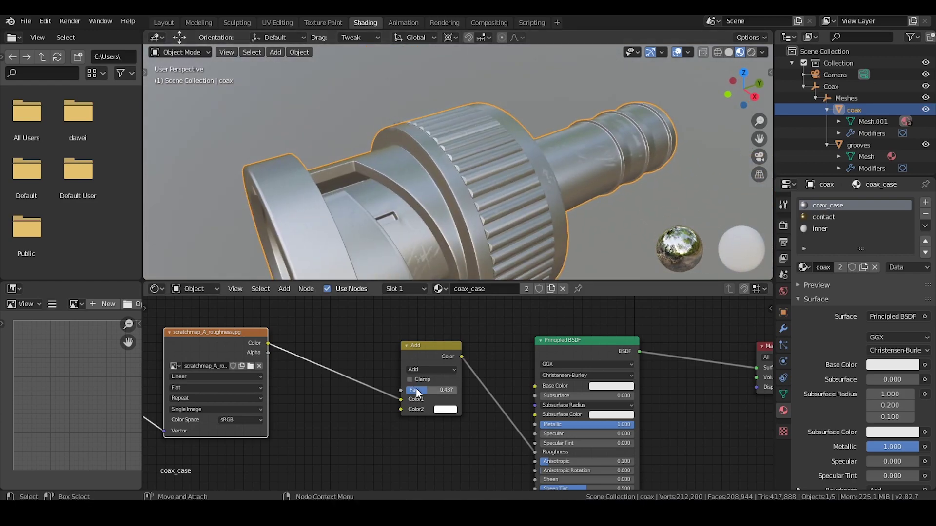
left_click_drag(438, 390, 424, 390)
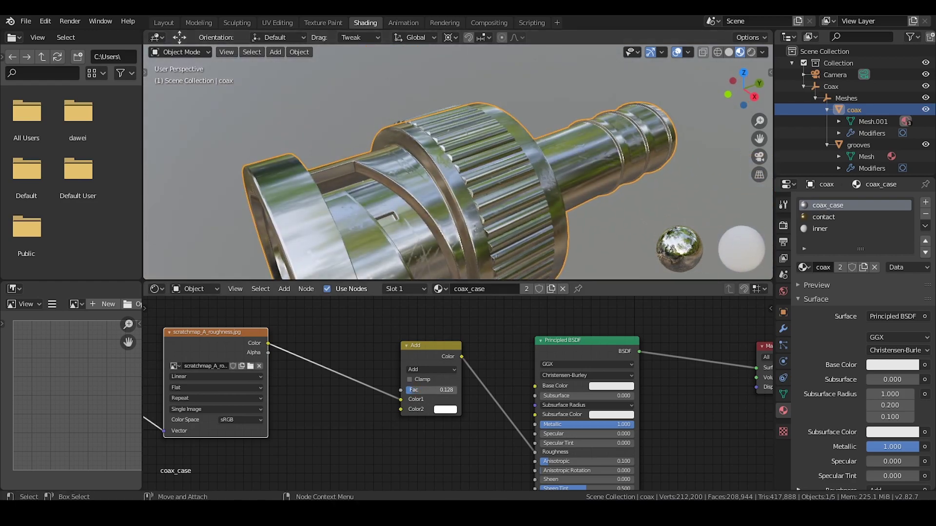
- Set the strength of the scratch Normal Map node to 0.000 and inspect the plug's surface
middle_click_drag(452, 454, 513, 317)
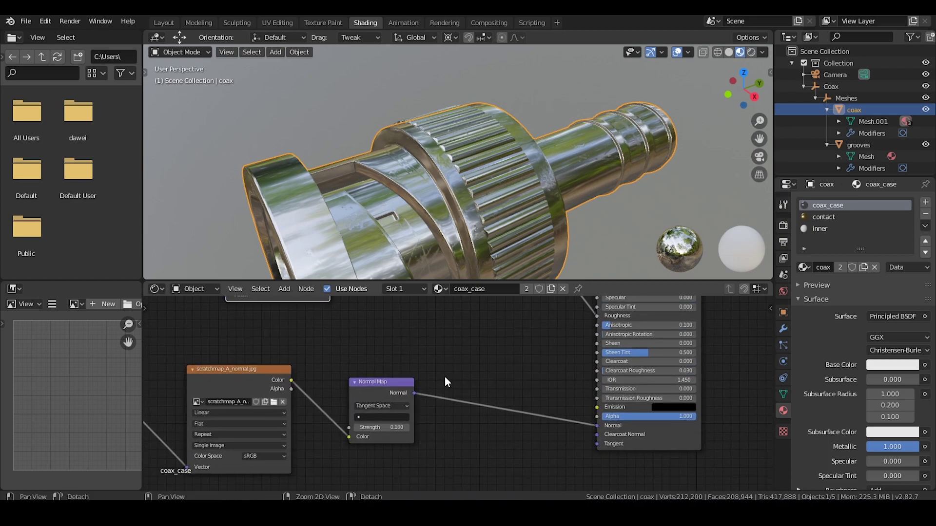
middle_click_drag(382, 384, 448, 369)
left_click_drag(449, 369, 463, 375)
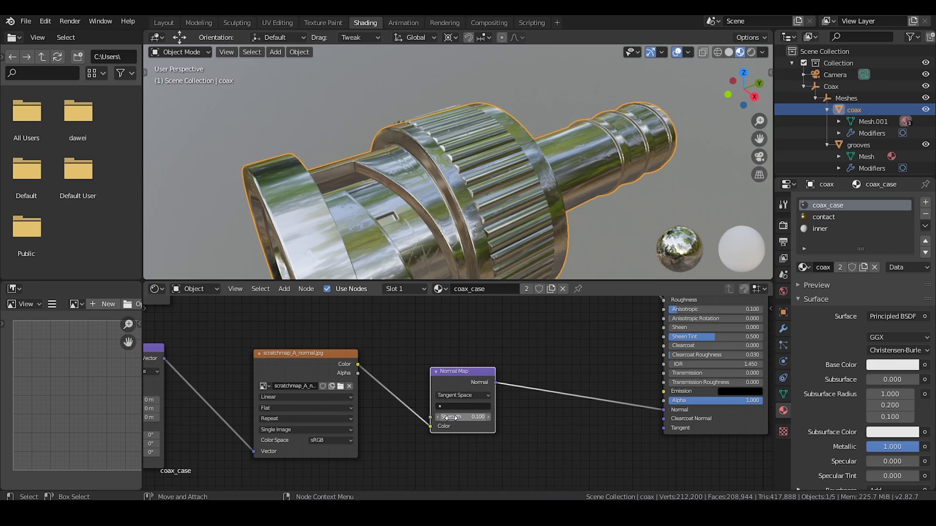
mouse_move(463, 416)
left_mouse_down()
mouse_move(495, 417)
mouse_move(458, 418)
left_mouse_up()
mouse_move(459, 417)
left_mouse_down()
mouse_move(487, 417)
mouse_move(451, 419)
left_mouse_up()
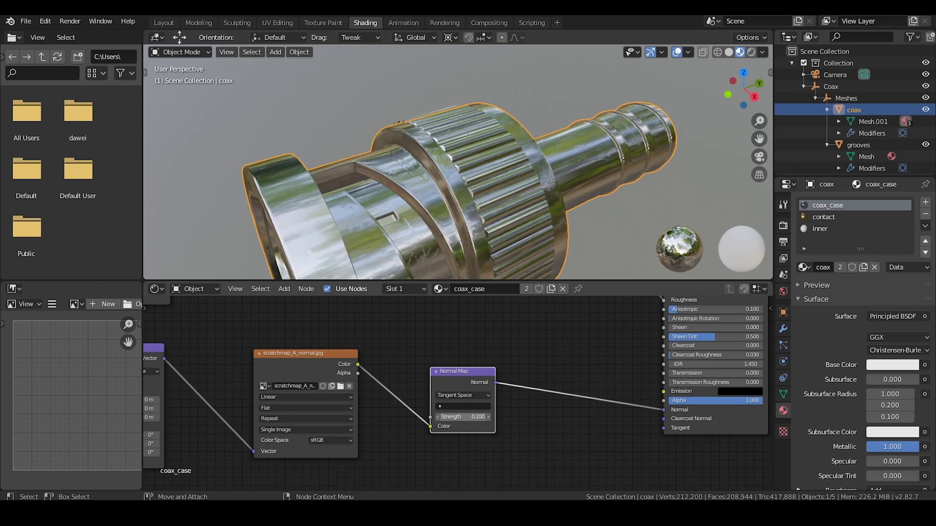
middle_click_drag(549, 347, 462, 375)
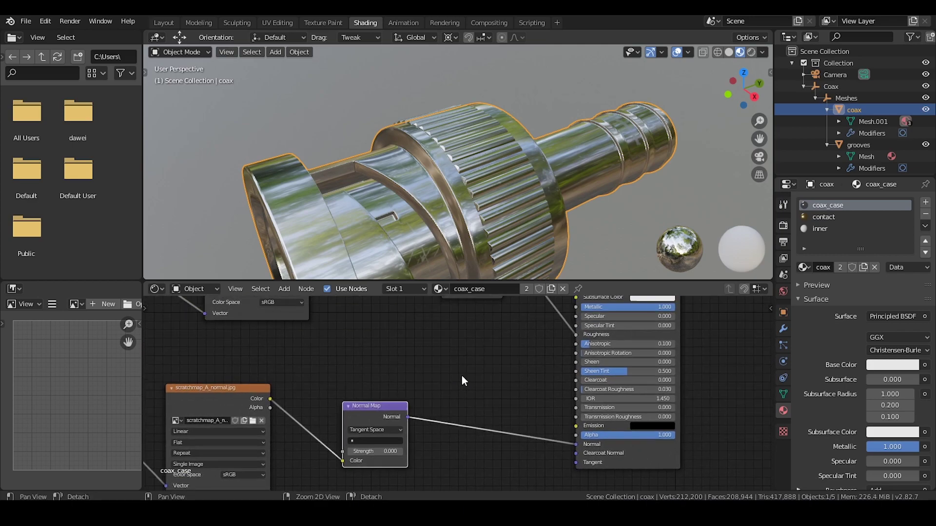
middle_click_drag(529, 196, 513, 192)
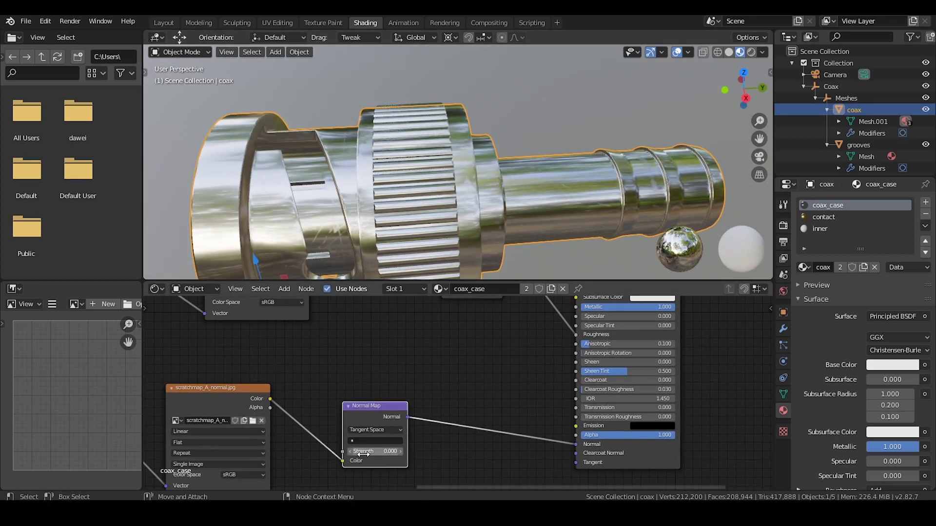
- Set the Normal Map node's strength to 0.100 and inspect the scratches on the plug
left_click_drag(375, 451, 383, 452)
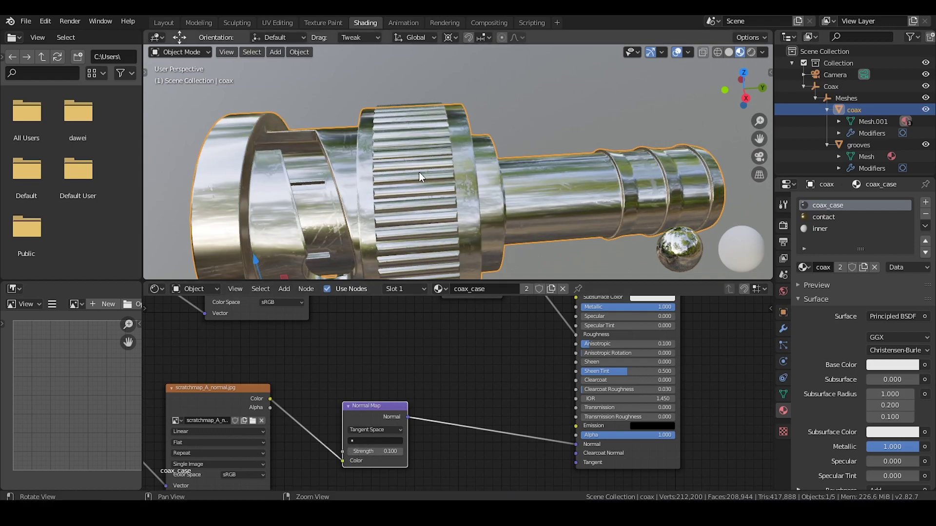
middle_click_drag(419, 171, 450, 266)
scroll(435, 253, "up", 3)
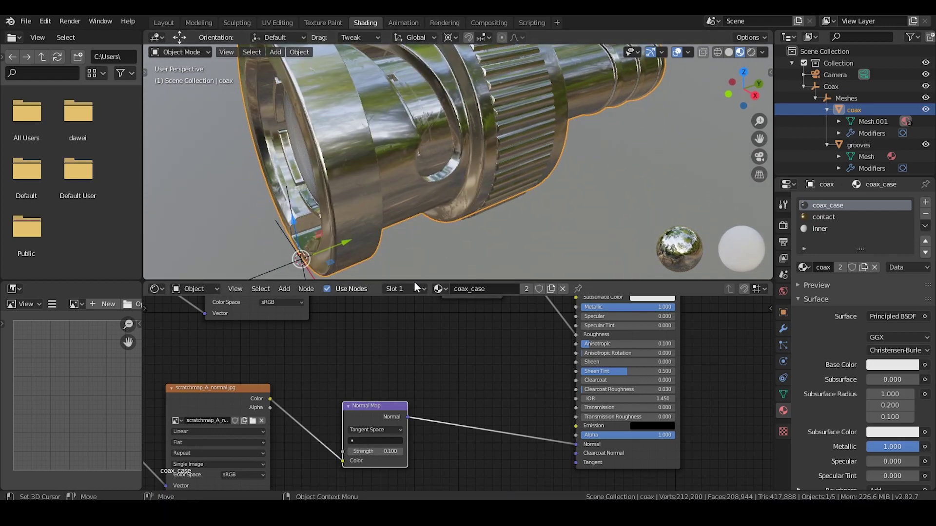
- Enlarge the 3D viewport and add a 2 m mesh plane at the origin beneath the coax plug
left_click_drag(413, 283, 400, 397)
scroll(502, 213, "down", 3)
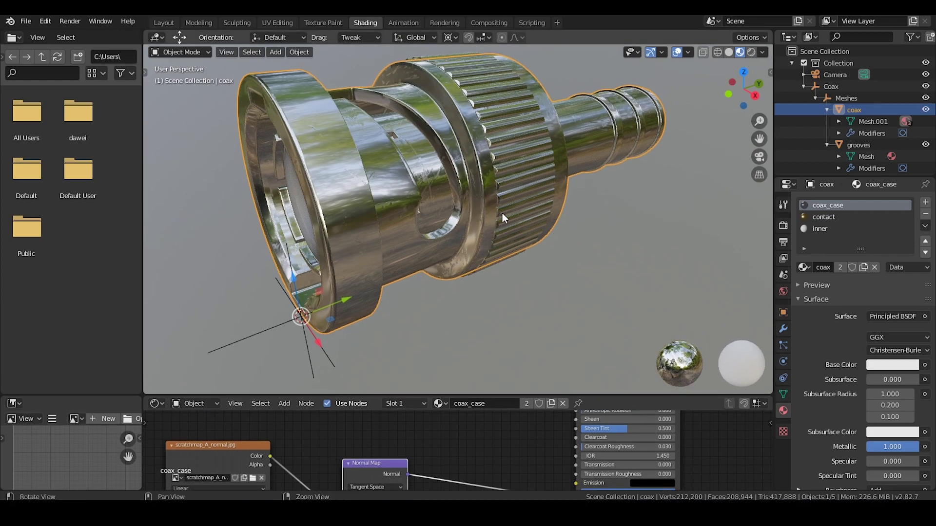
left_click(276, 52)
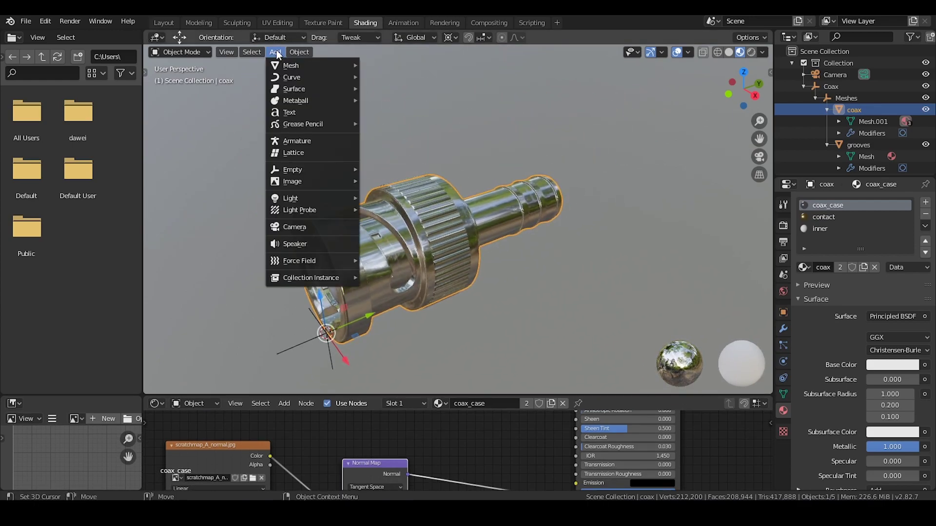
mouse_move(297, 64)
left_click(395, 65)
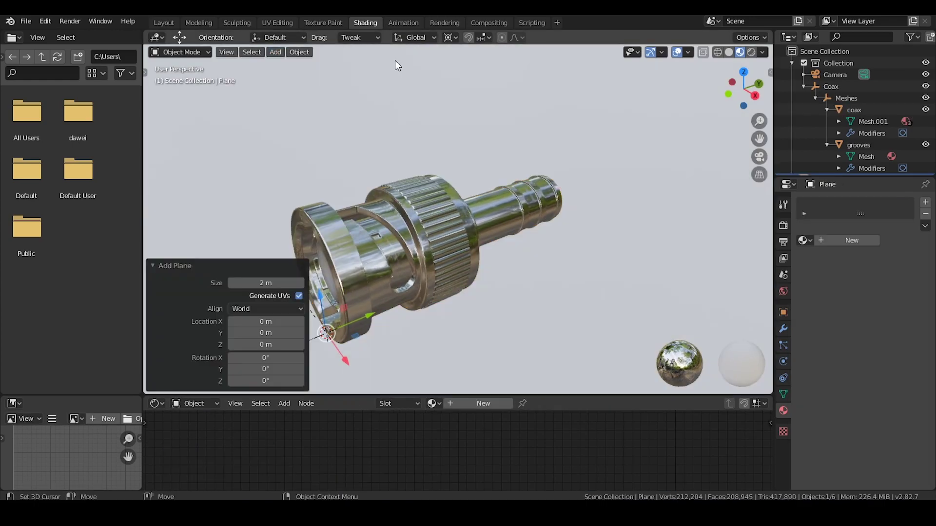
- Create a new material for the plane and set its base color to black
left_click(852, 238)
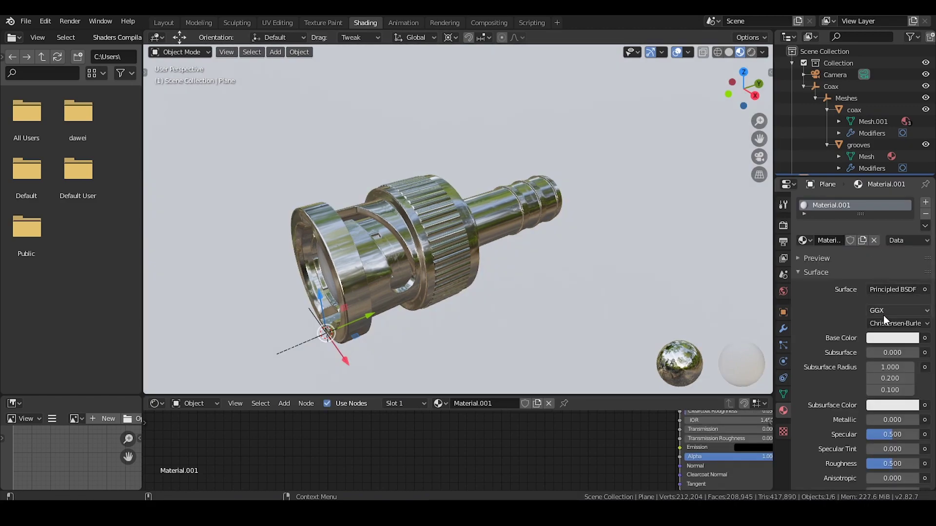
left_click(888, 338)
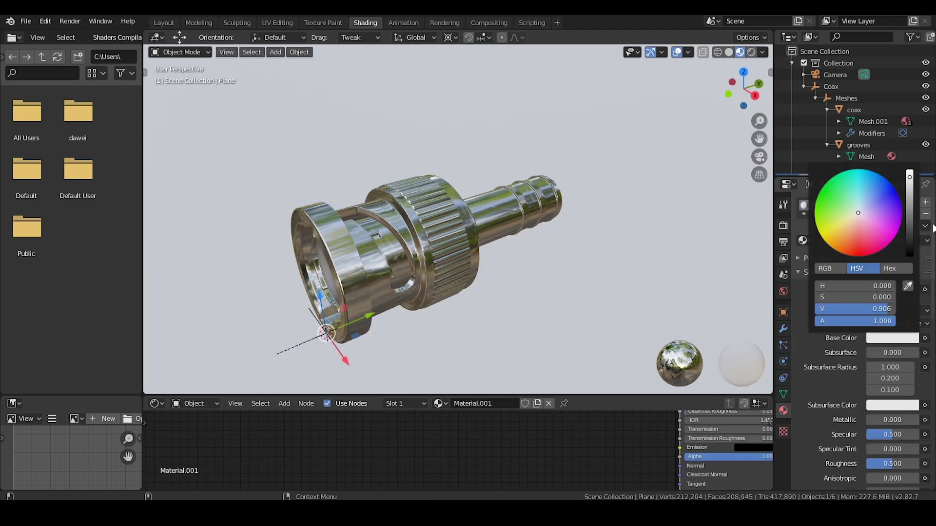
left_click_drag(912, 215, 912, 254)
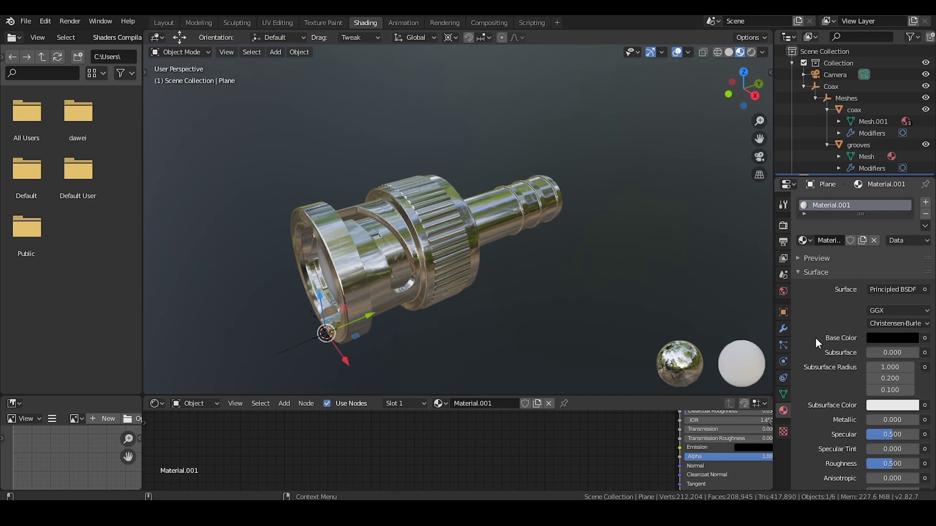
- Load the HDRI_STUDIO image from the 5.Shading\tex folder as the world's environment texture
left_click(783, 292)
left_click(920, 288)
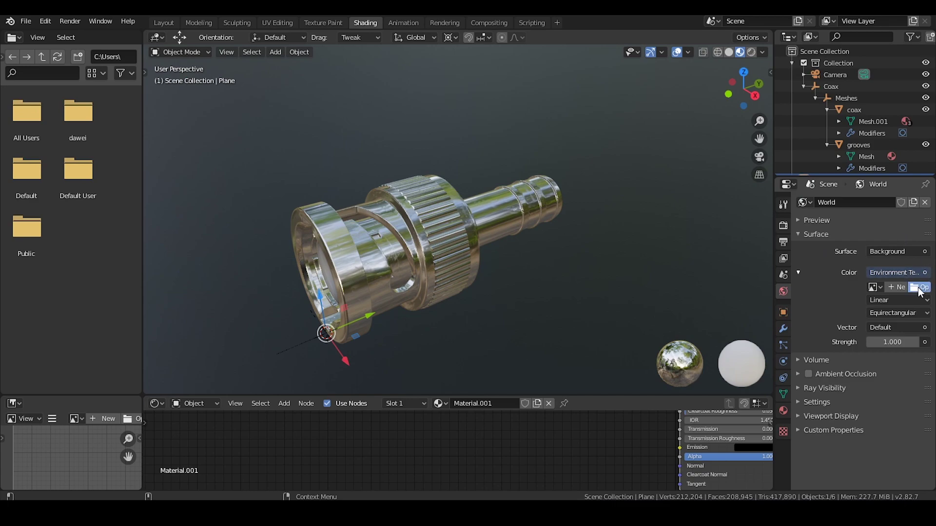
double_click(338, 145)
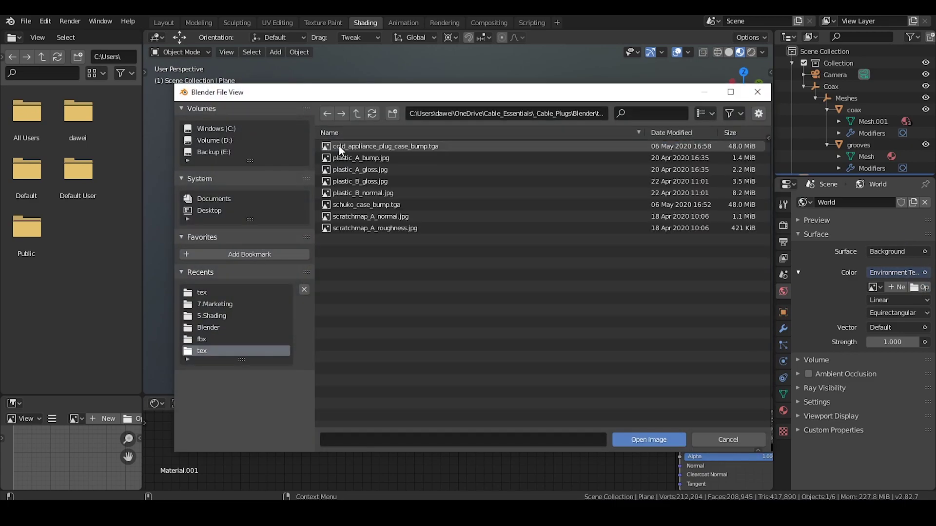
left_click(357, 113)
left_click(357, 114)
left_click(357, 114)
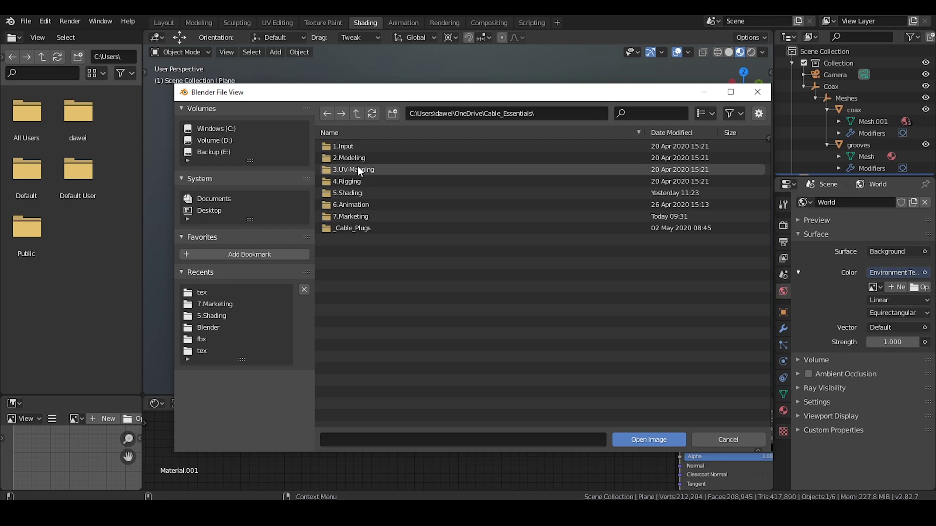
double_click(353, 193)
double_click(341, 170)
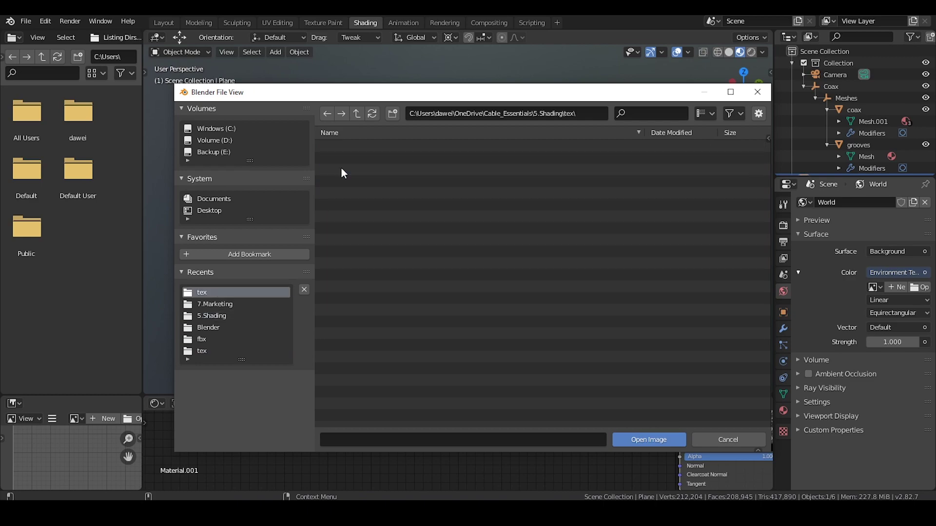
double_click(345, 171)
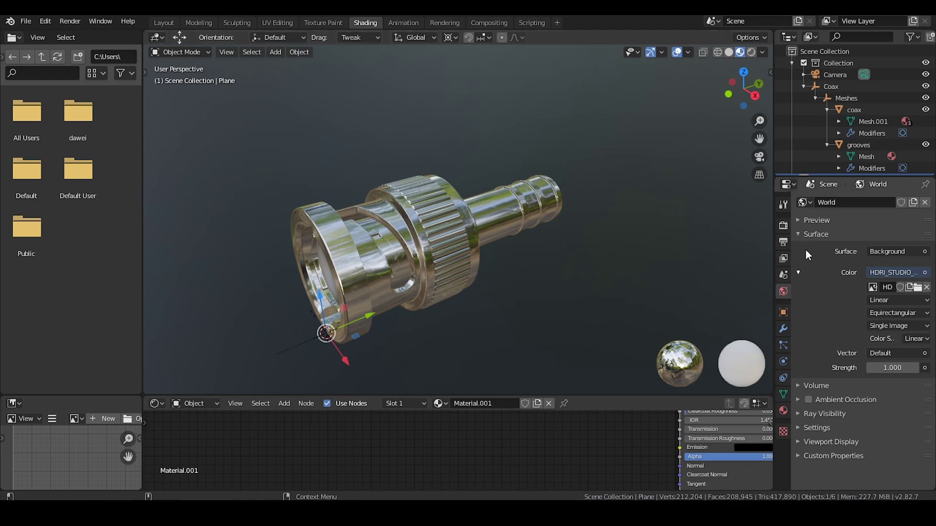
- Check the Cycles render device and preview the plug on the plane with rendered viewport shading
left_click(784, 227)
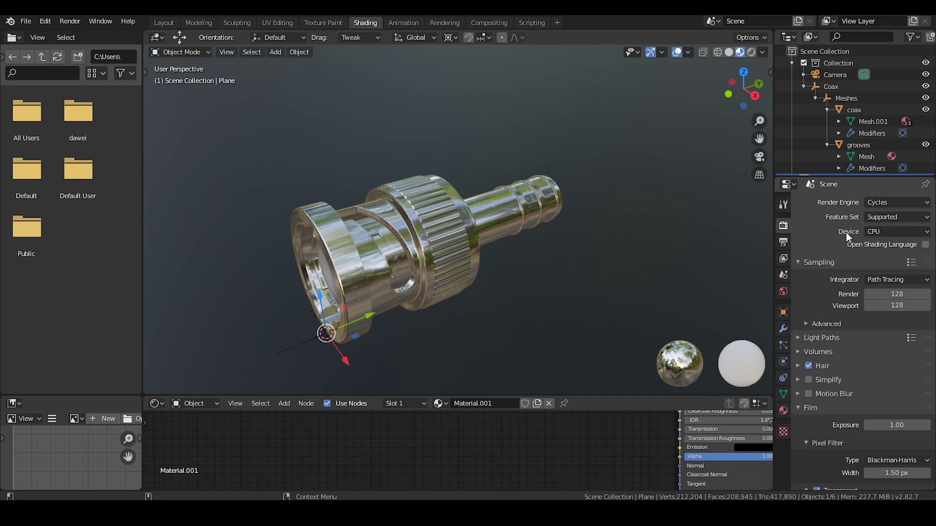
left_click(876, 232)
middle_click_drag(411, 215, 449, 208)
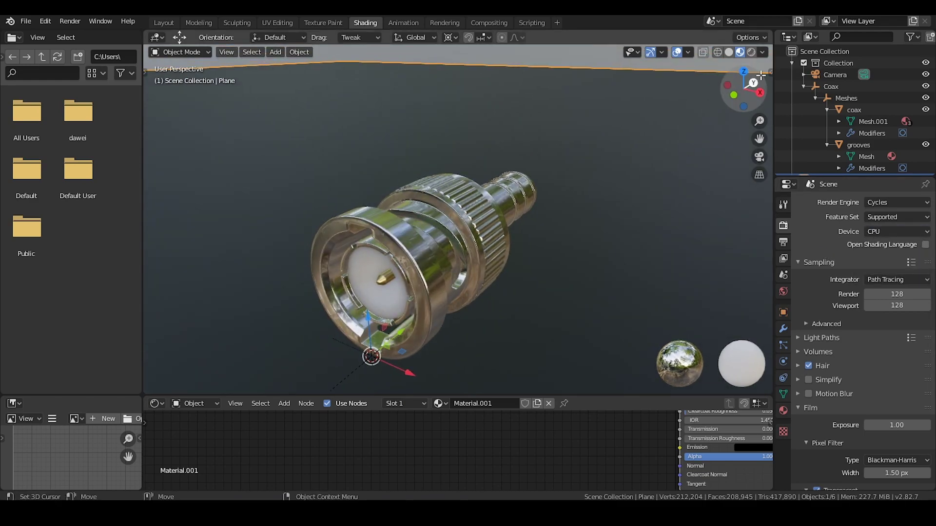
left_click(751, 52)
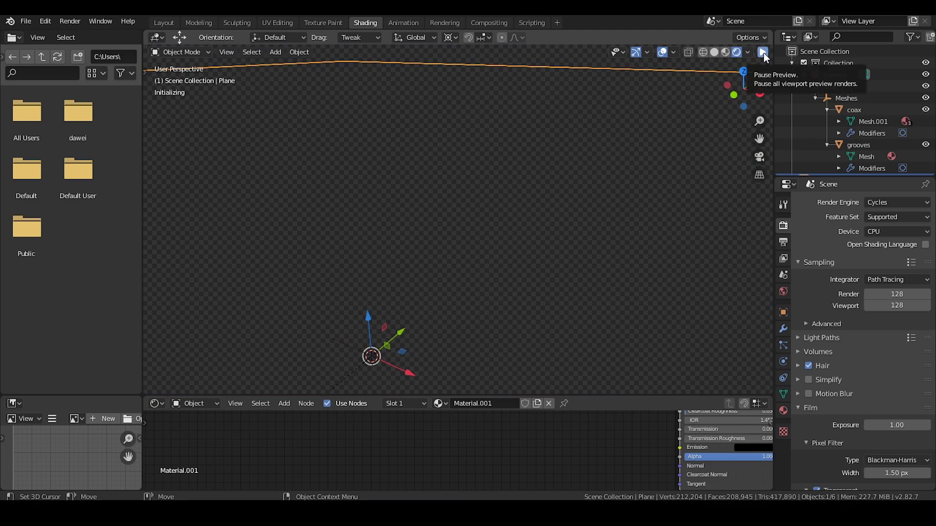
left_click(762, 52)
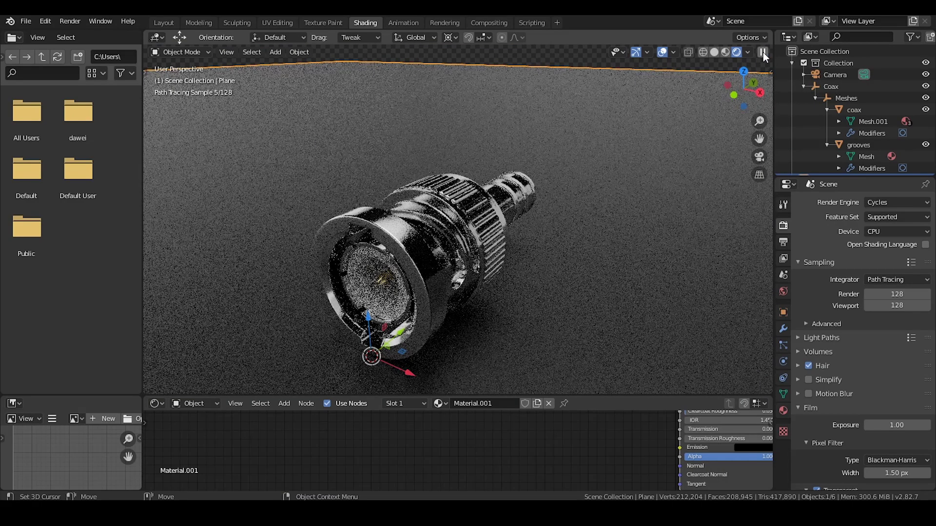
middle_click_drag(493, 227, 459, 246)
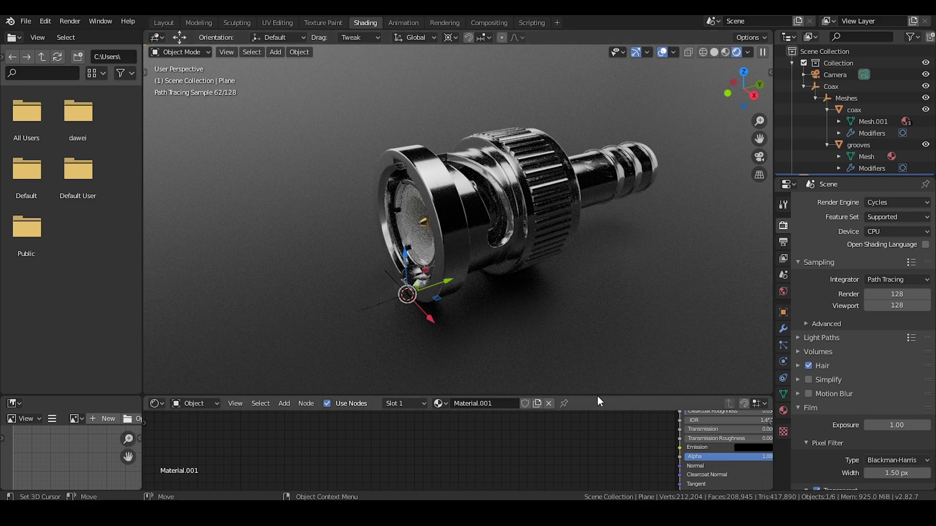
- Enlarge the node editor and frame all nodes of the plane's material
left_click_drag(598, 396, 605, 298)
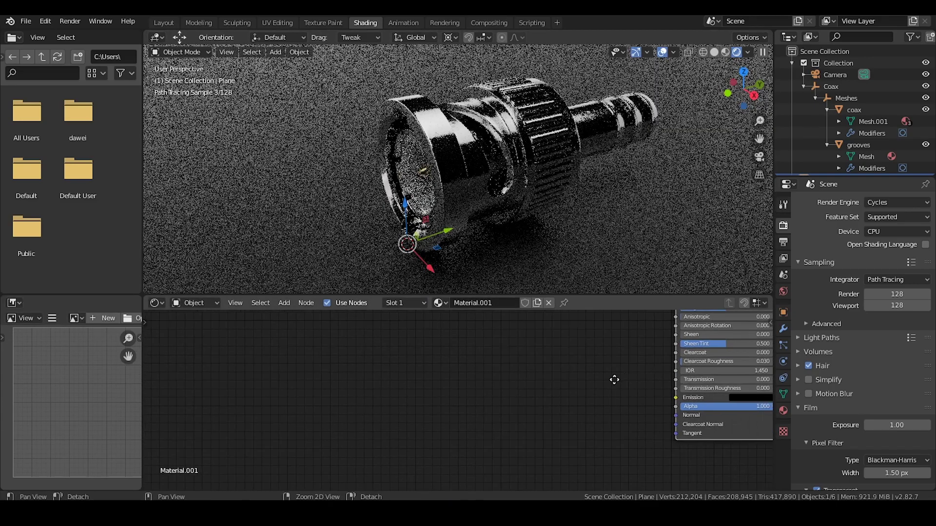
middle_click_drag(615, 380, 537, 380)
key("Home")
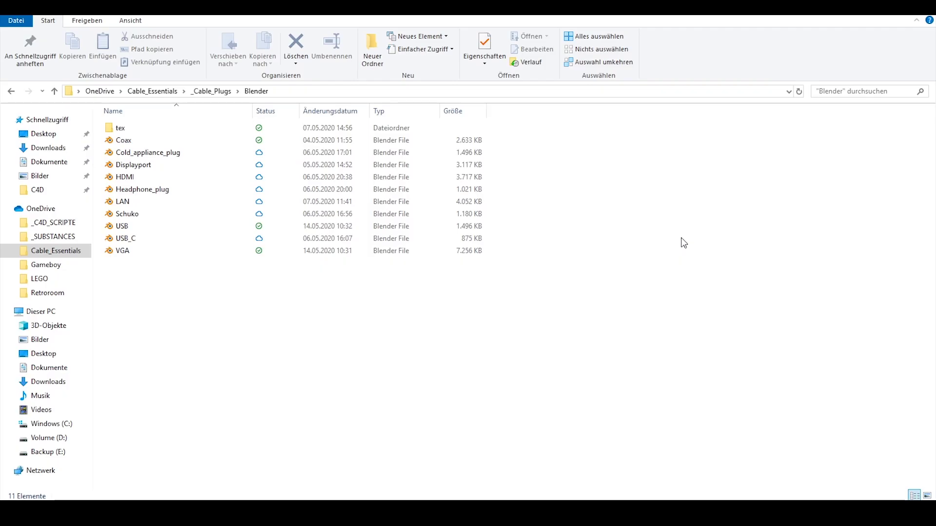
- In File Explorer, open the C4D folder of _Cable_Plugs and look through the textures in its tex folder
left_click(211, 92)
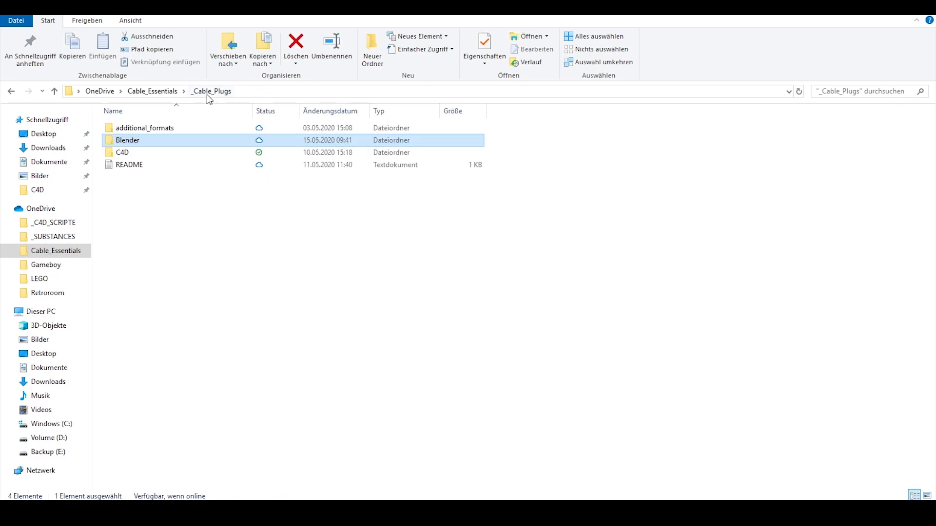
double_click(134, 153)
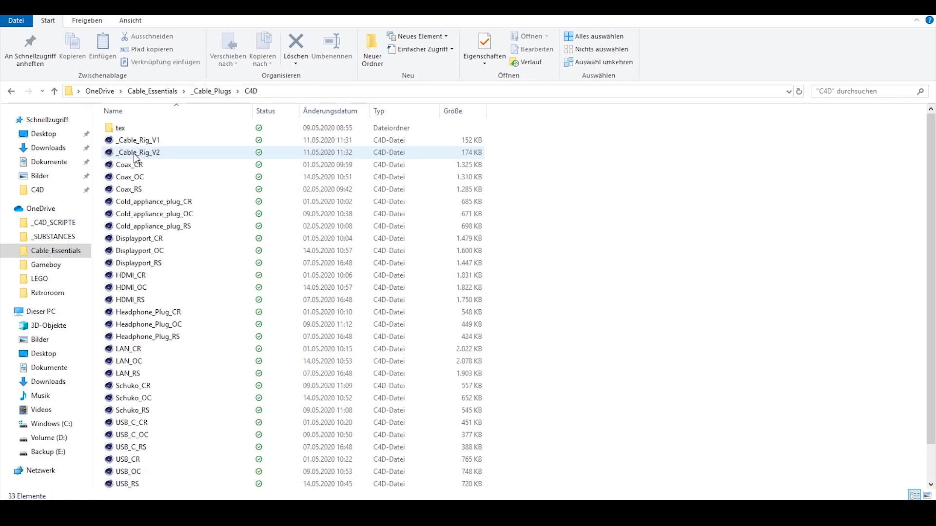
double_click(120, 128)
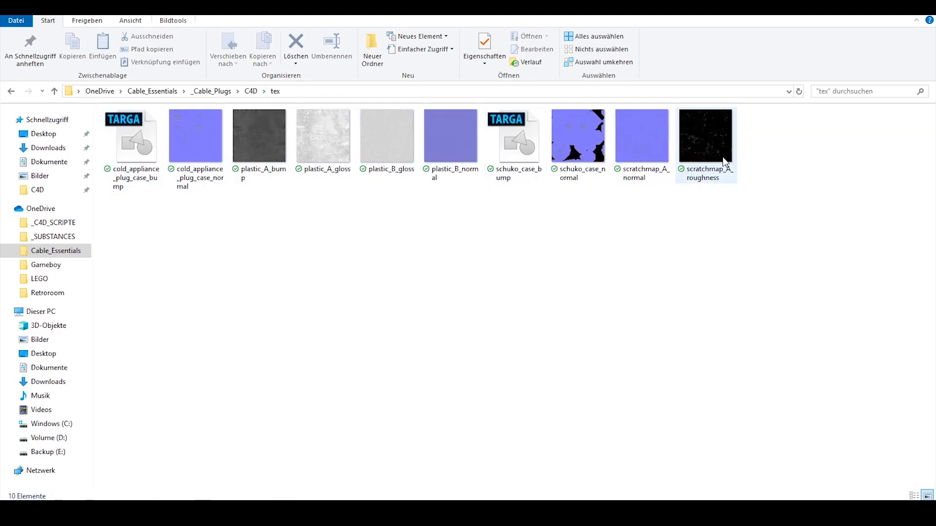
left_click(251, 92)
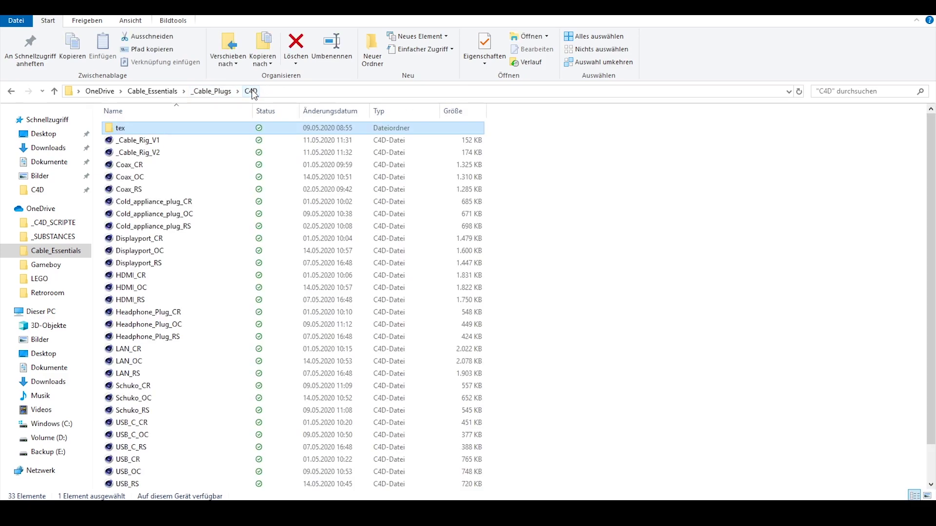
- Examine the CR, OC and RS file variants of the coax, cold appliance and Displayport plugs in the C4D folder
left_click(140, 177)
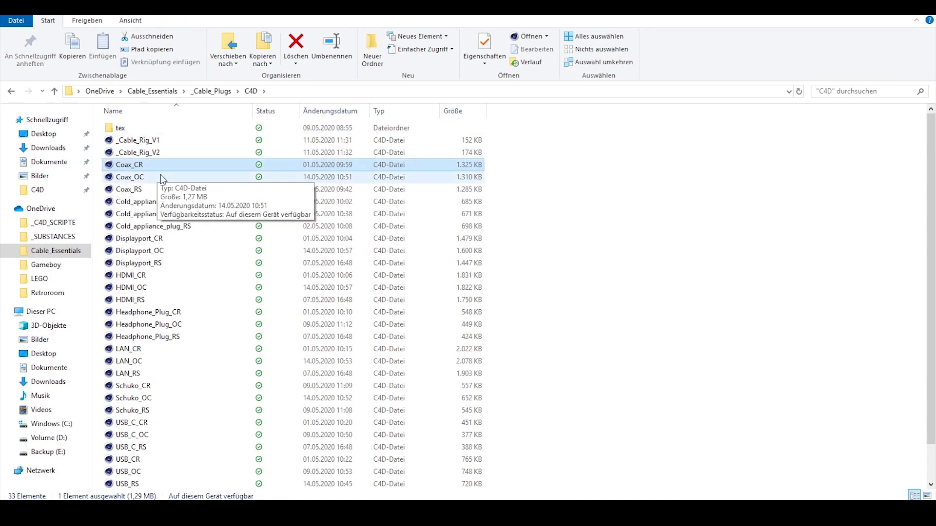
left_click(147, 201)
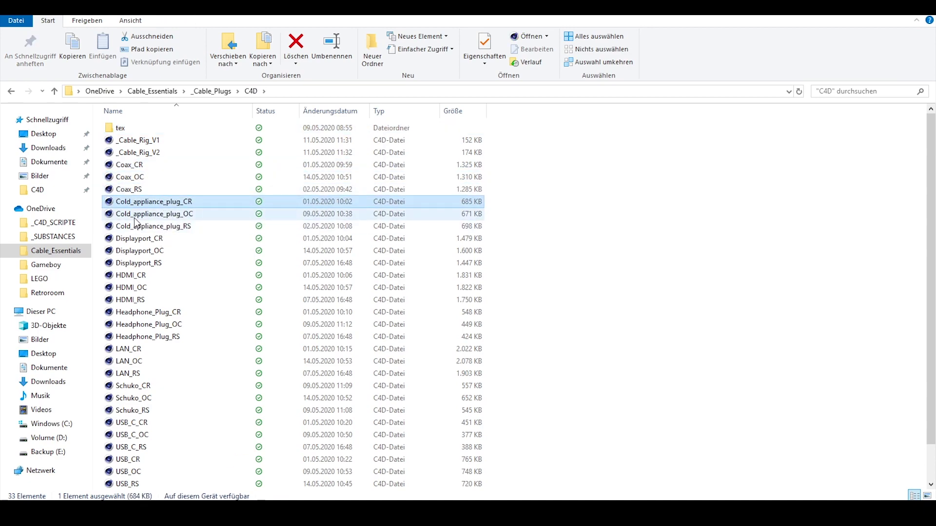
left_click(136, 218)
left_click(139, 227)
left_click(142, 240)
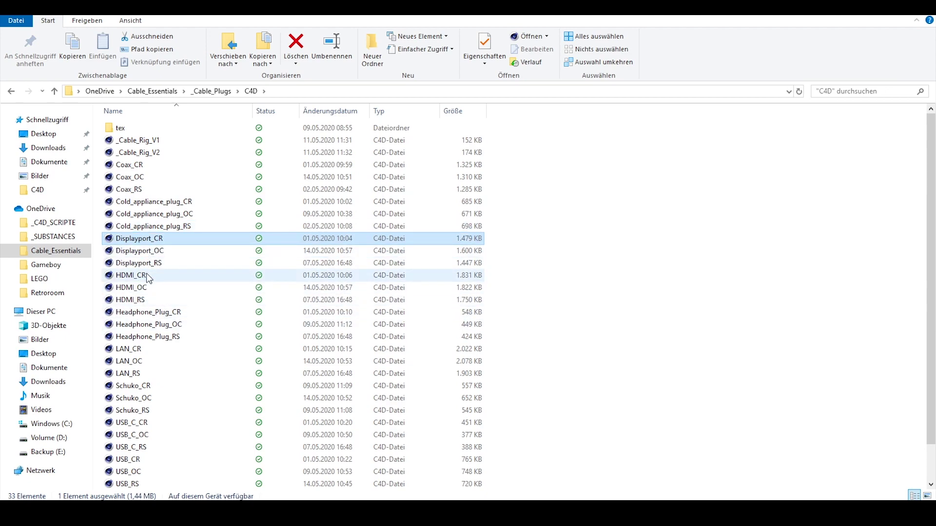
left_click(147, 166)
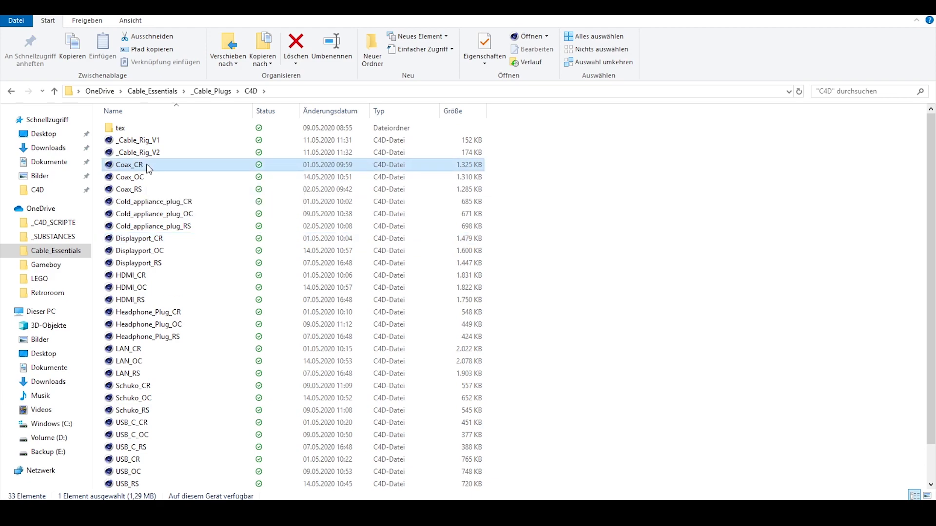
- Look over the Coax file variants and the _Cable_Rig_V1 and _Cable_Rig_V2 files in the C4D folder
left_click(144, 179)
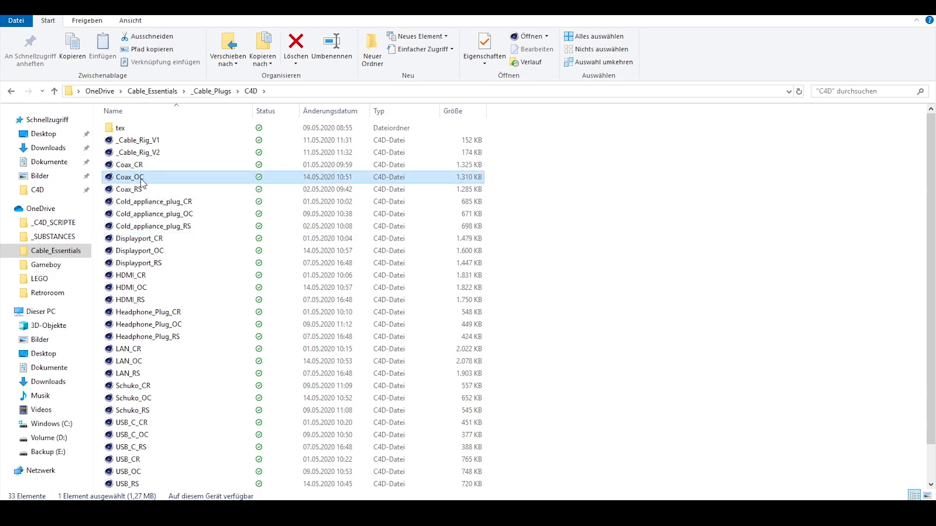
left_click(143, 190)
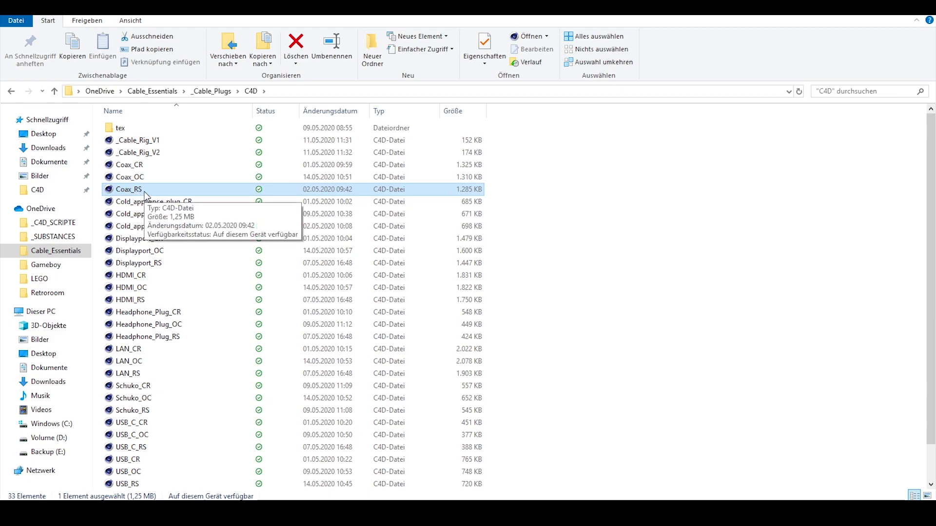
left_click(146, 142)
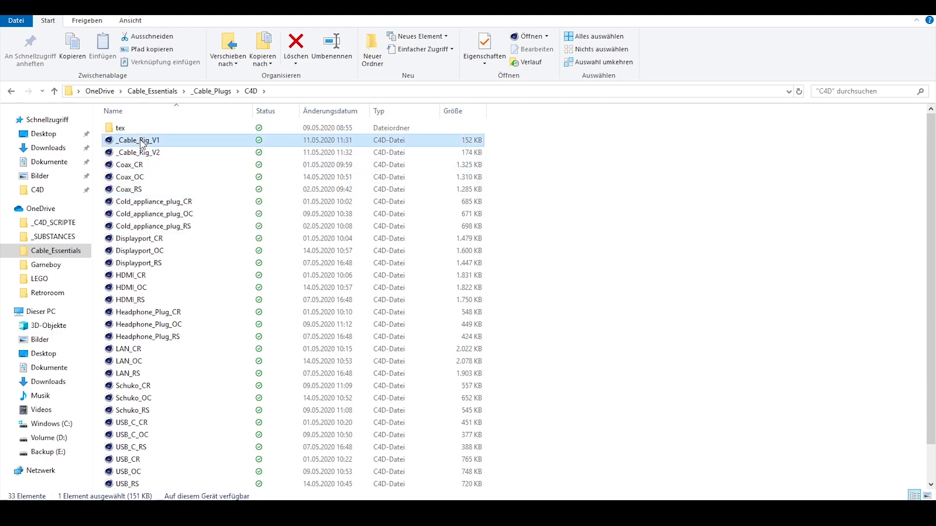
left_click(146, 153)
left_click(149, 141)
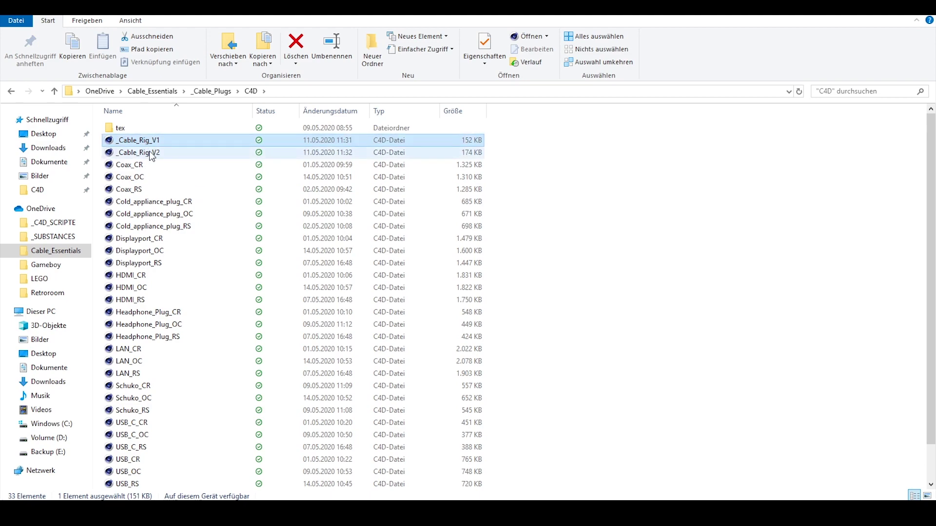
left_click(150, 150)
left_click(150, 143)
left_click(149, 162)
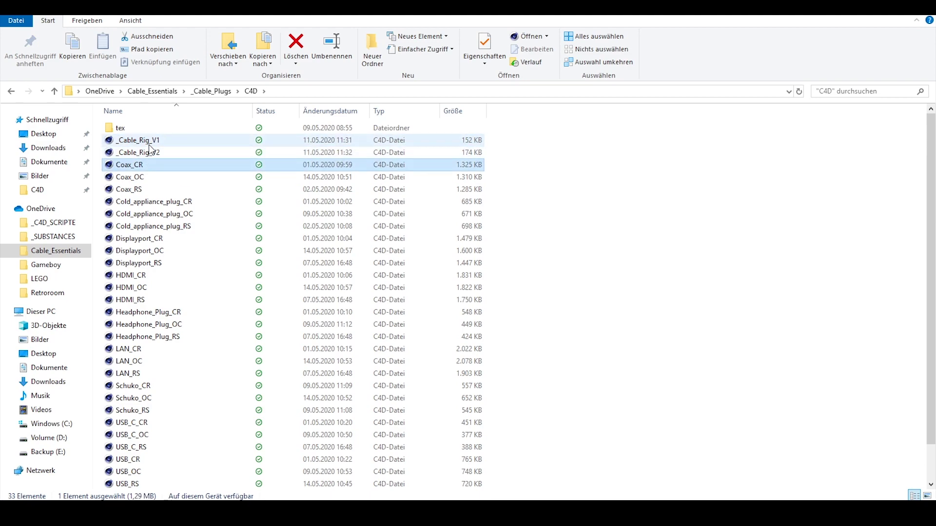
left_click(146, 141)
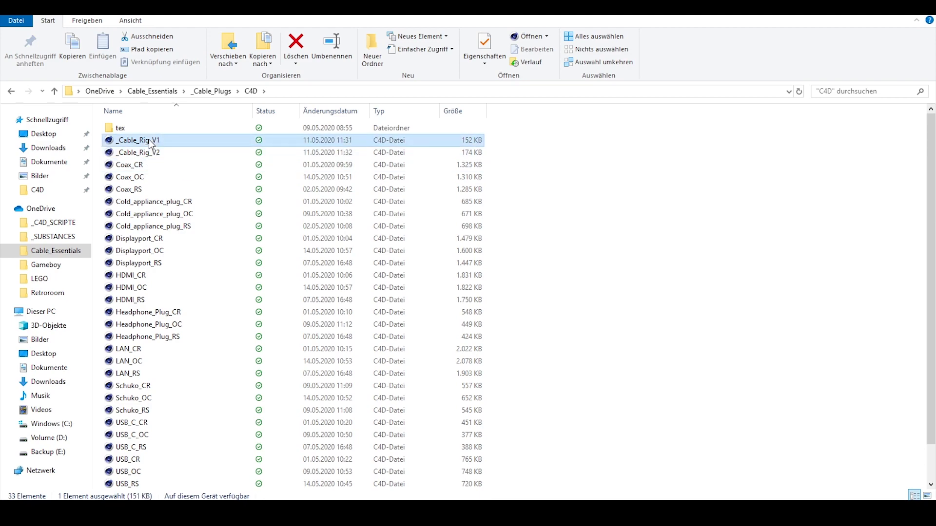
- Open the Coax_CR file in Cinema 4D and view the plug up close from the side
left_click(148, 166)
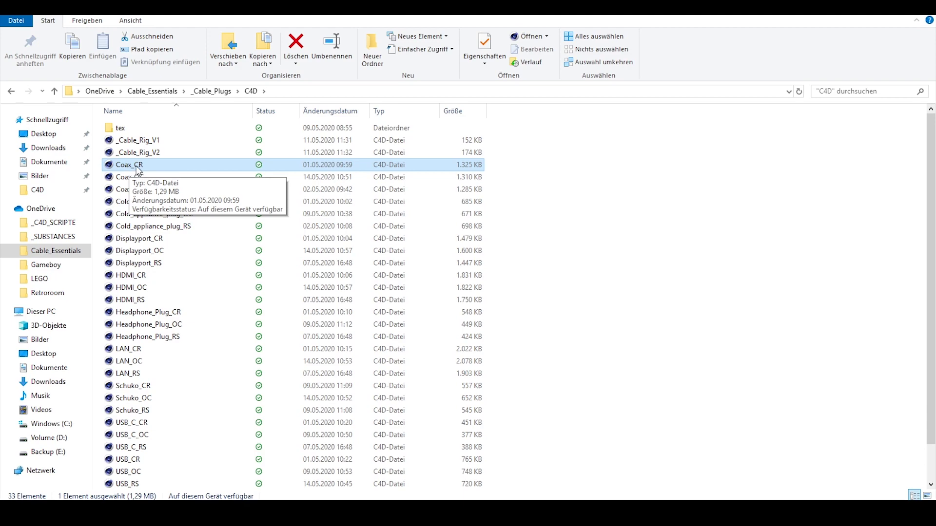
double_click(138, 169)
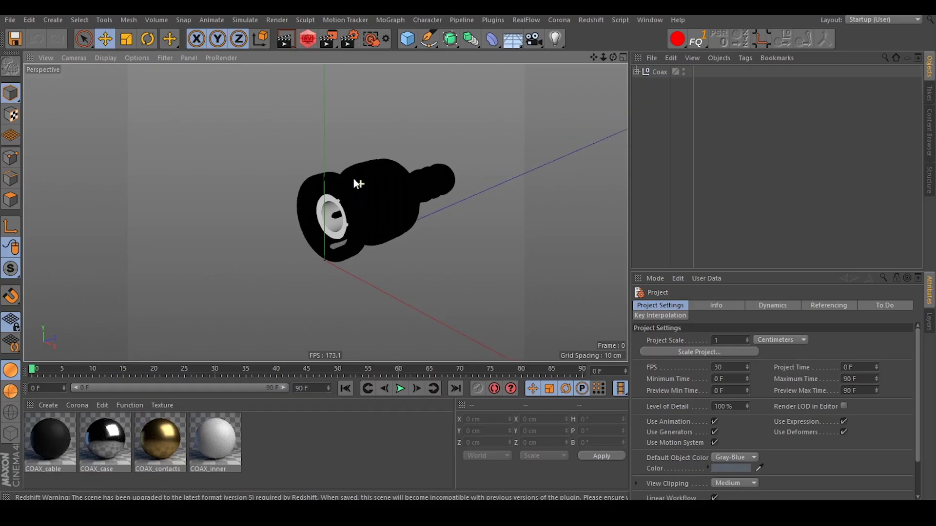
scroll(353, 178, "up", 5)
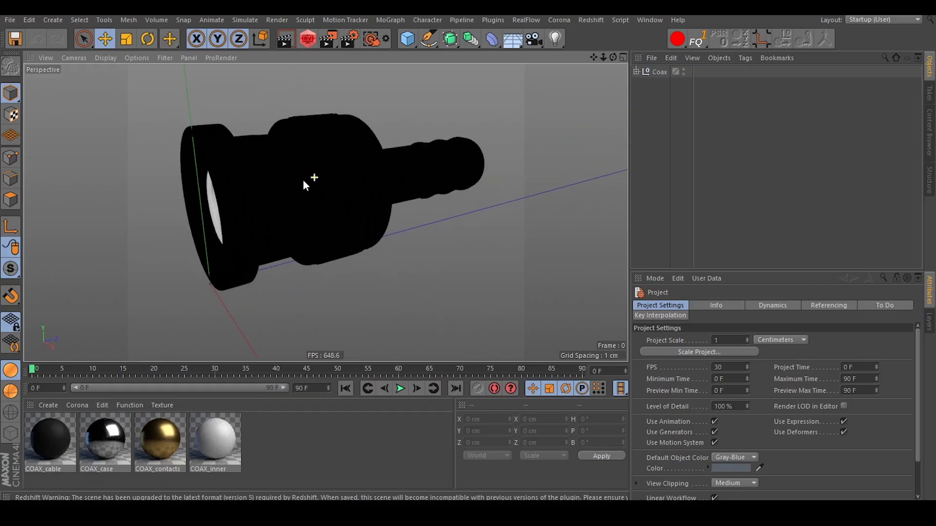
left_click_drag(303, 180, 299, 183, "alt")
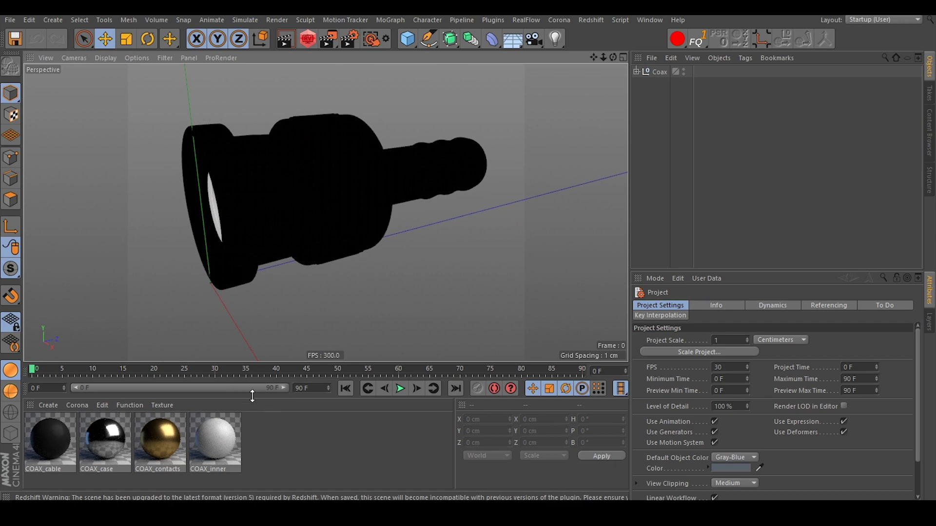
- Examine the COAX_cable material and the wireframe geometry of the Coax plug from several angles
left_click(45, 440)
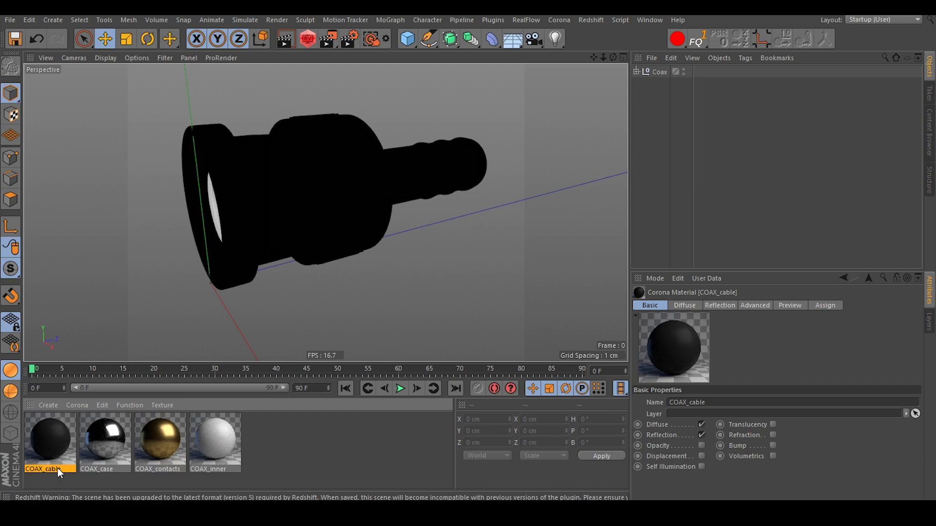
middle_click_drag(447, 178, 325, 217, "alt")
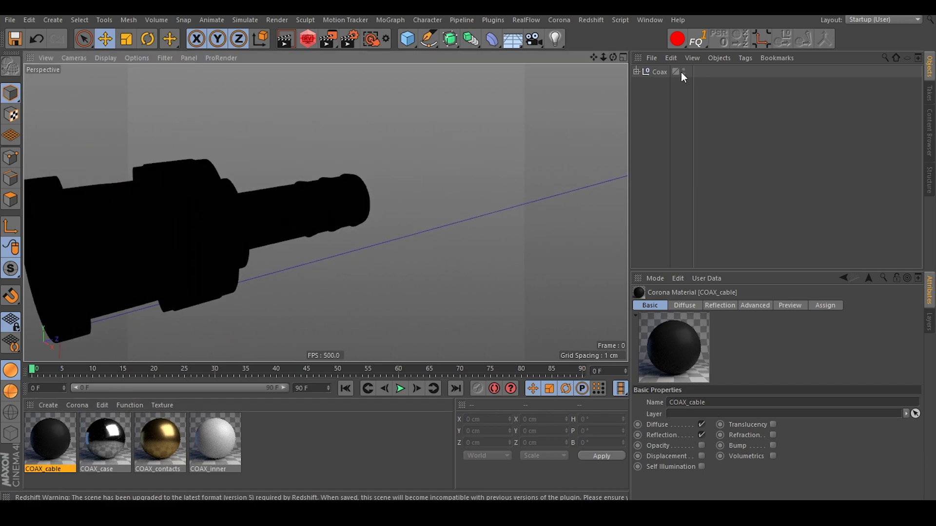
left_click(662, 72)
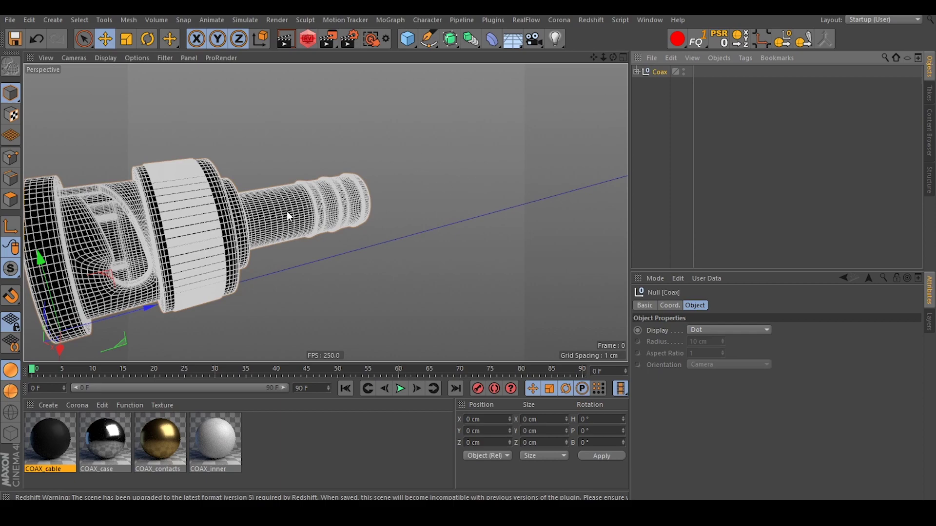
key("o")
scroll(377, 200, "up", 5)
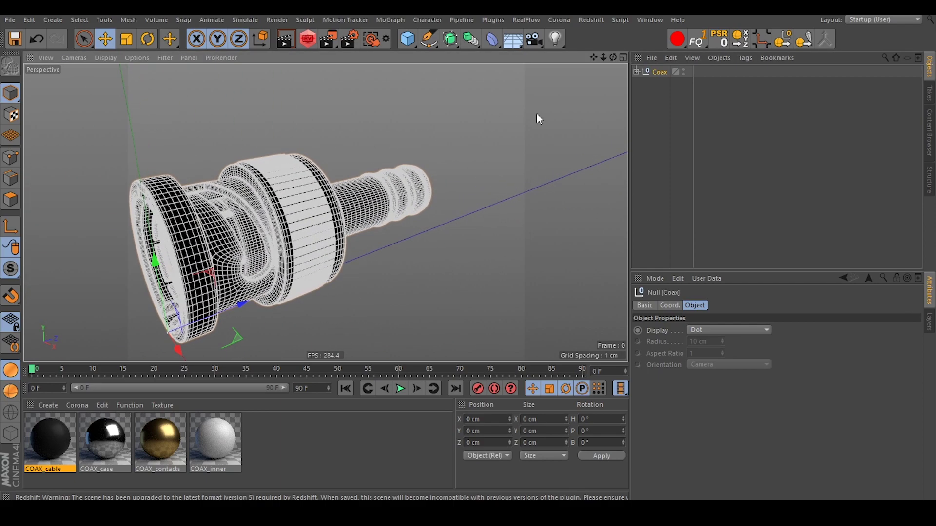
left_click(692, 109)
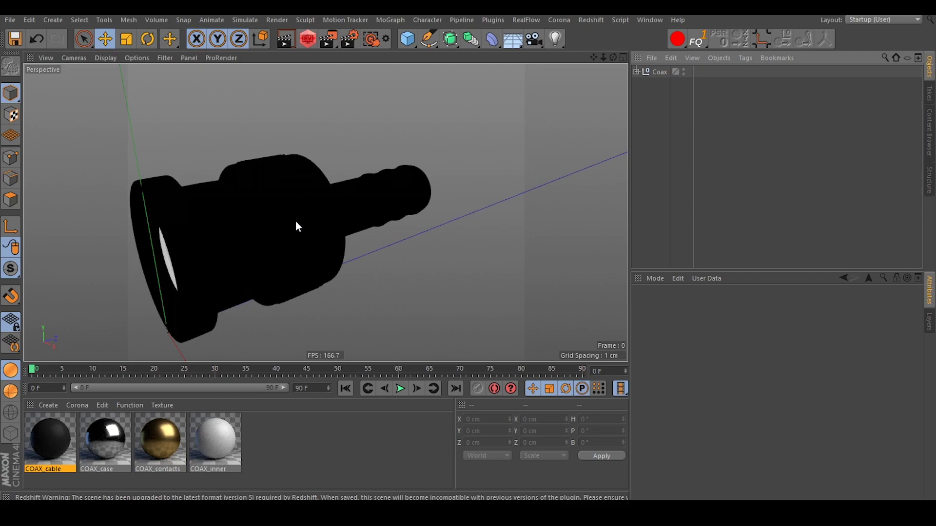
scroll(215, 152, "down", 3)
- Merge the _Cable_Rig_V1 file into the coax plug scene
left_click(10, 20)
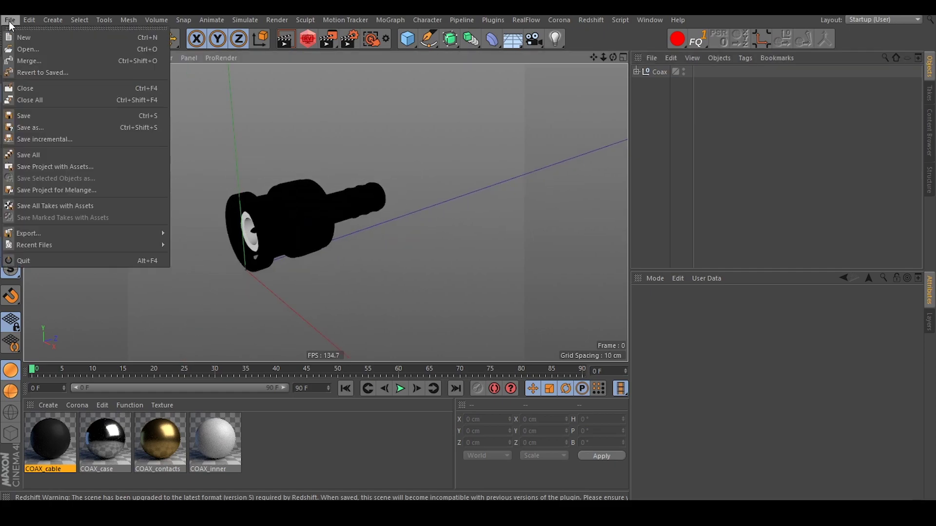
left_click(30, 60)
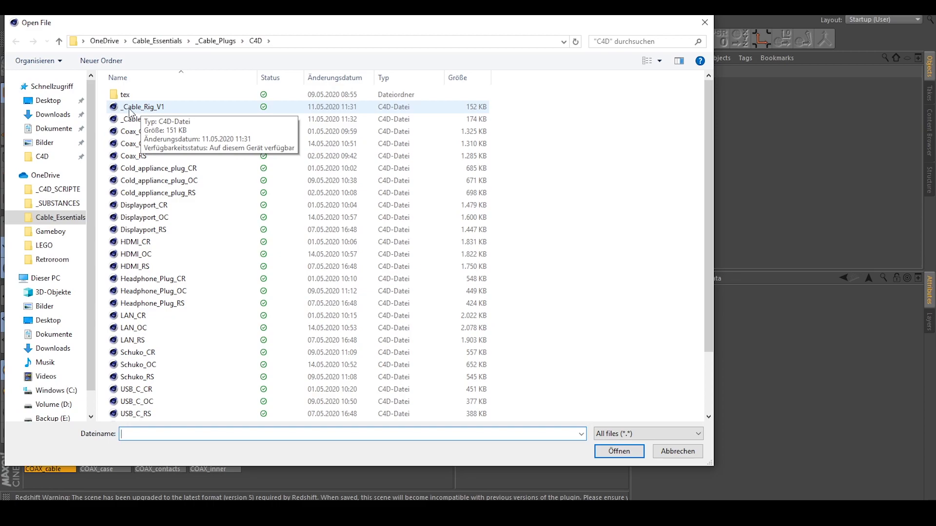
double_click(161, 109)
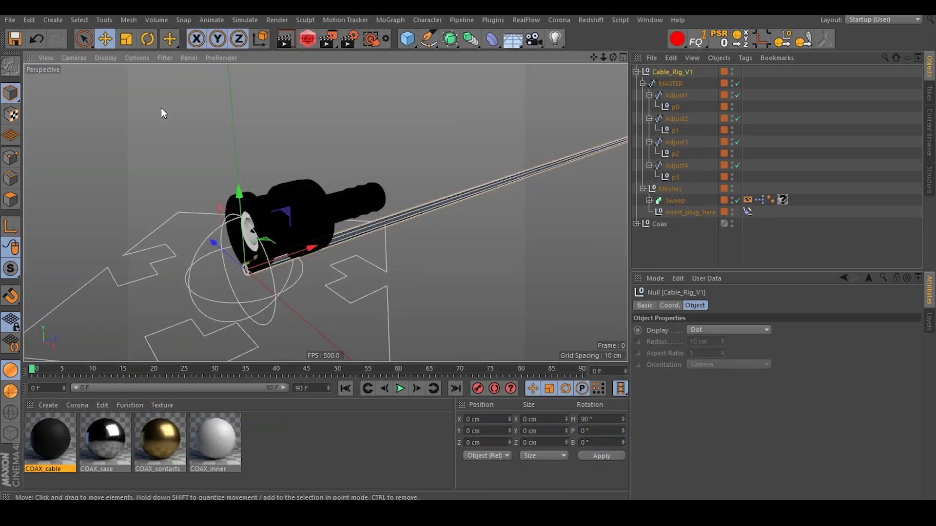
mouse_move(325, 212)
left_mouse_down("alt")
mouse_move(275, 214)
mouse_move(369, 224)
mouse_move(308, 217)
left_mouse_up("alt")
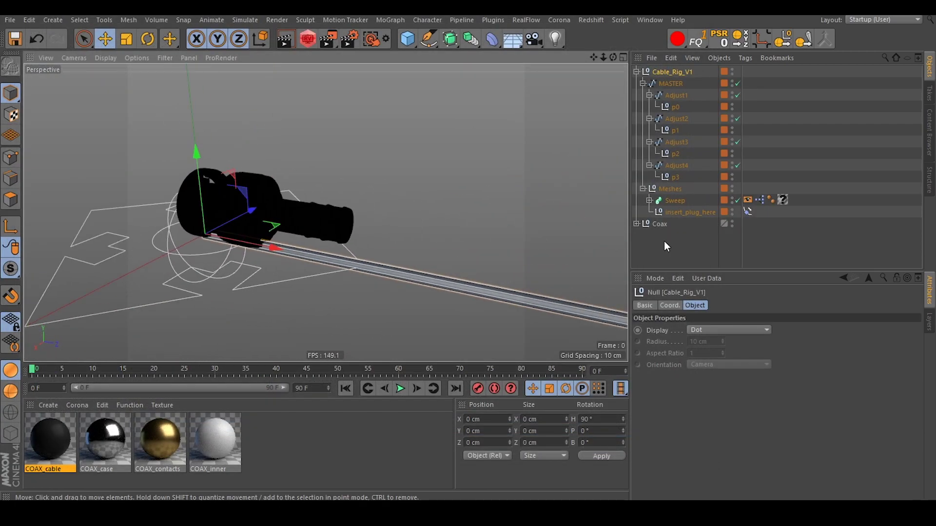
- Make the Coax null a child of the rig's insert_plug_here null
left_click(687, 212)
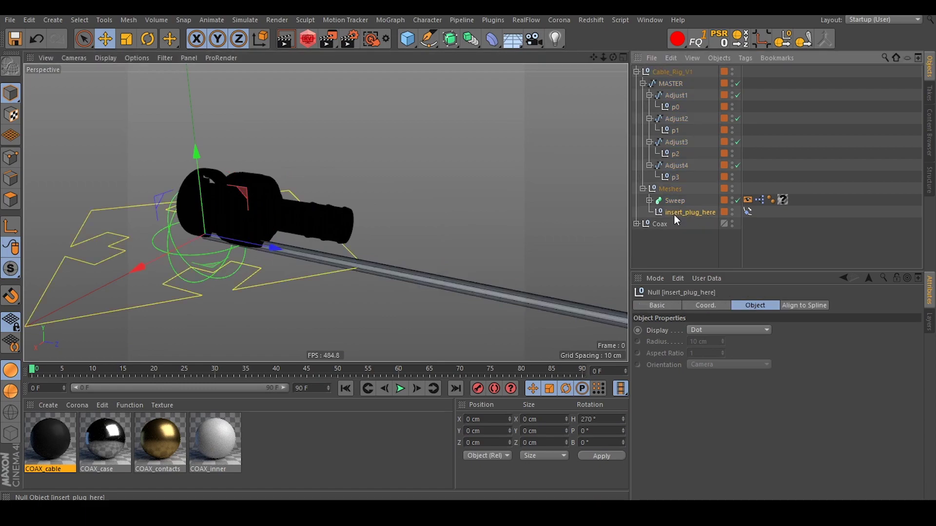
left_click(659, 223)
left_click_drag(656, 223, 688, 215)
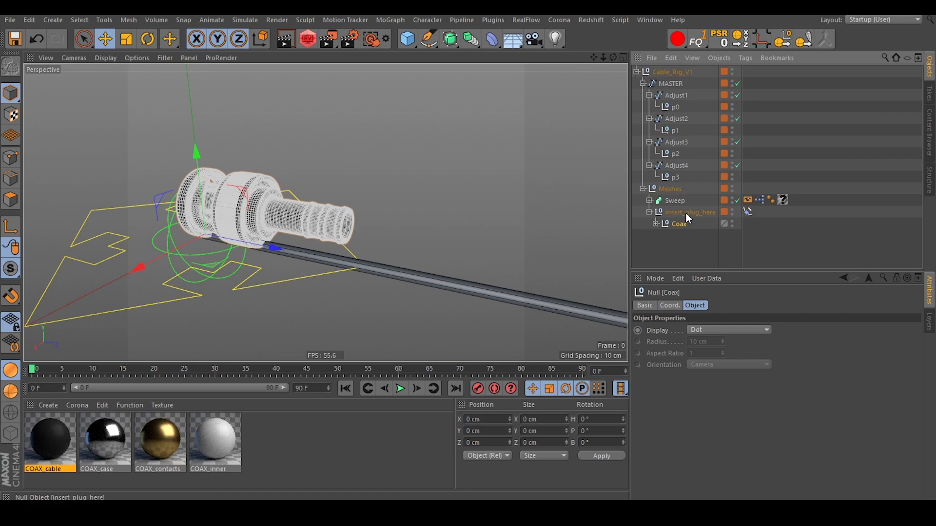
- Move the Coax plug to about Y -1.352 cm and Z -6.249 cm, aligning its rear opening with the cable's end
left_click_drag(359, 220, 159, 224, "alt")
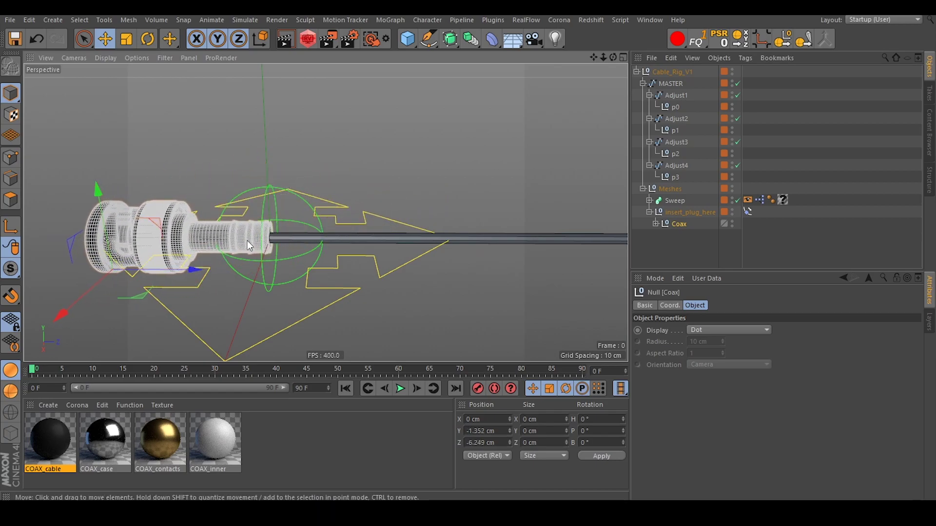
right_click_drag(247, 241, 309, 229, "alt")
mouse_move(308, 230)
left_mouse_down("alt")
mouse_move(205, 232)
mouse_move(308, 223)
left_mouse_up("alt")
right_click_drag(308, 224, 286, 238, "alt")
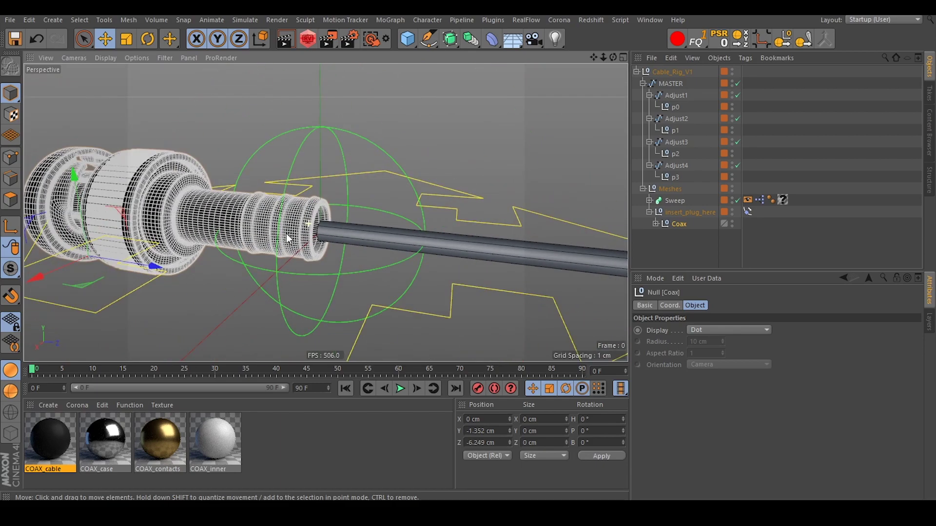
left_click_drag(316, 224, 291, 233, "alt")
middle_click_drag(298, 213, 317, 219, "alt")
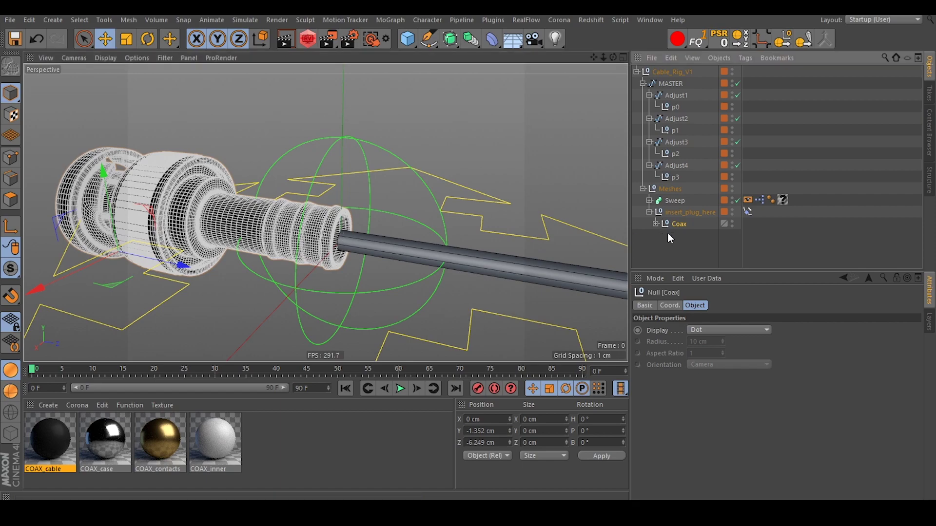
- Select the Circle profile inside the rig's Sweep and turn off texture display in the viewport
left_click(675, 200)
left_click(650, 201)
left_click(679, 212)
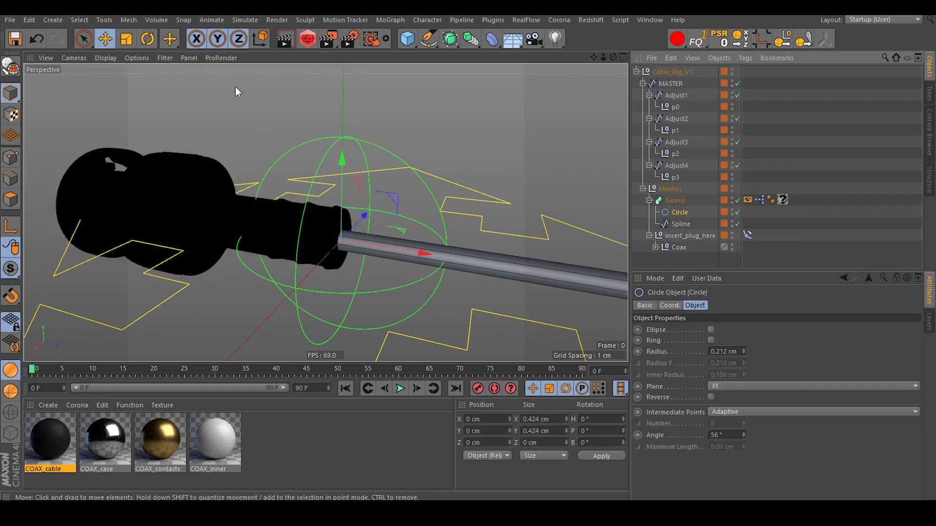
left_click(149, 57)
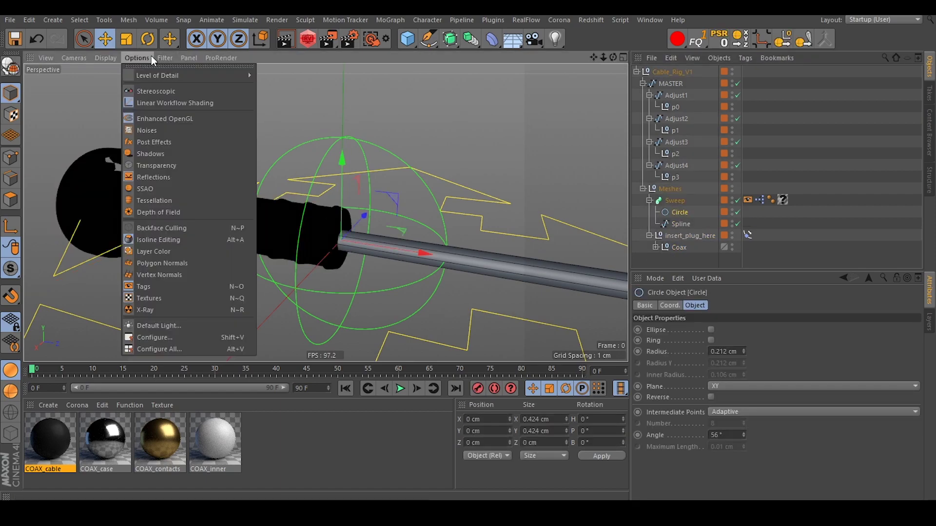
left_click(165, 297)
- Scale the cable's Circle profile up to about 1.057 cm across to fill the plug's rear opening
left_click_drag(342, 242, 308, 236, "alt")
right_click_drag(308, 237, 414, 229, "alt")
left_click_drag(414, 230, 434, 229, "alt")
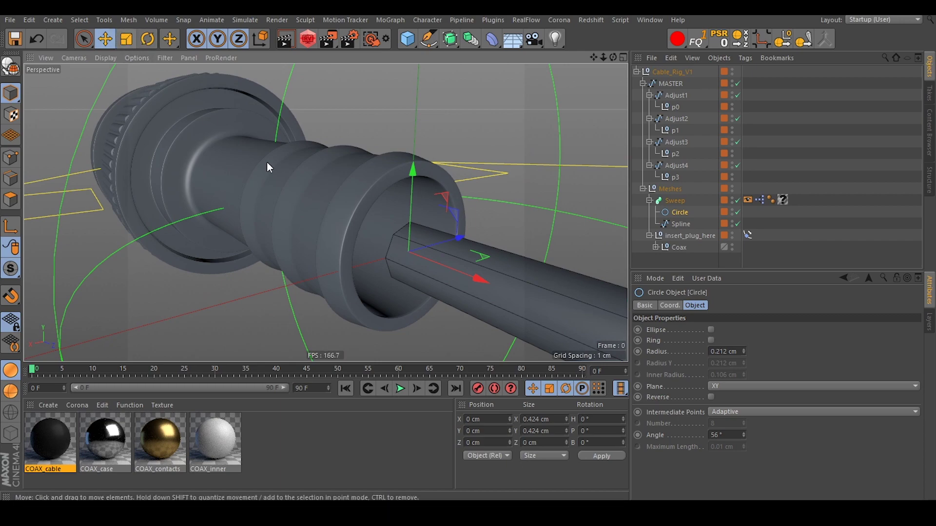
left_click(129, 36)
left_click_drag(220, 200, 537, 146)
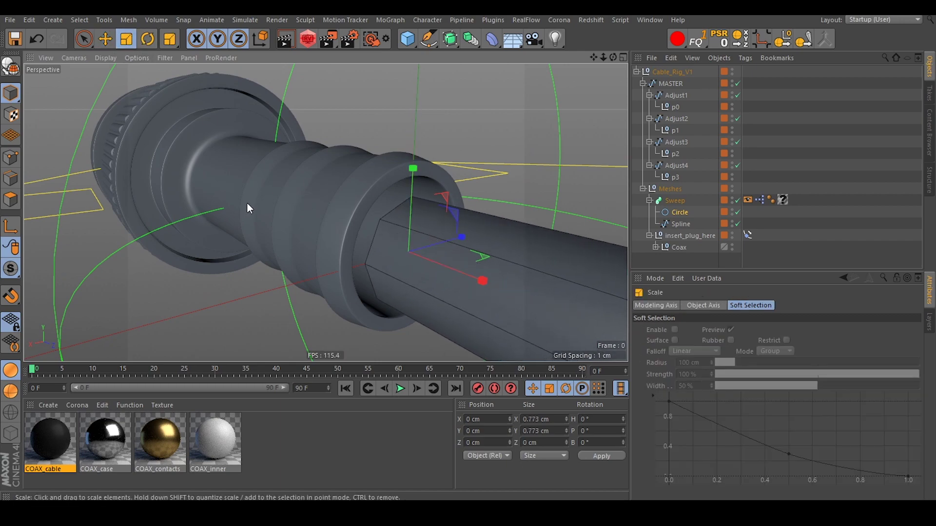
left_click_drag(259, 203, 439, 169)
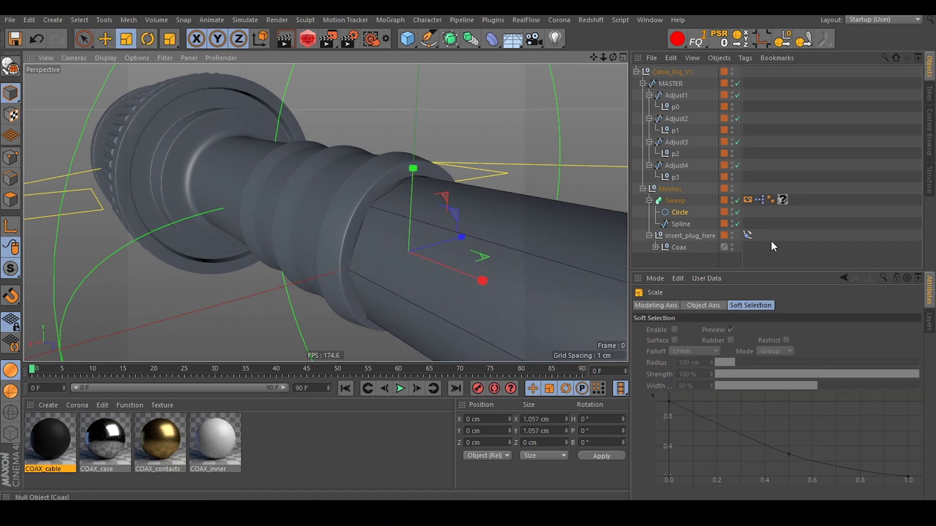
- Set the Circle profile's intermediate point angle to 1° to smooth the cable
left_click(771, 241)
left_click(682, 212)
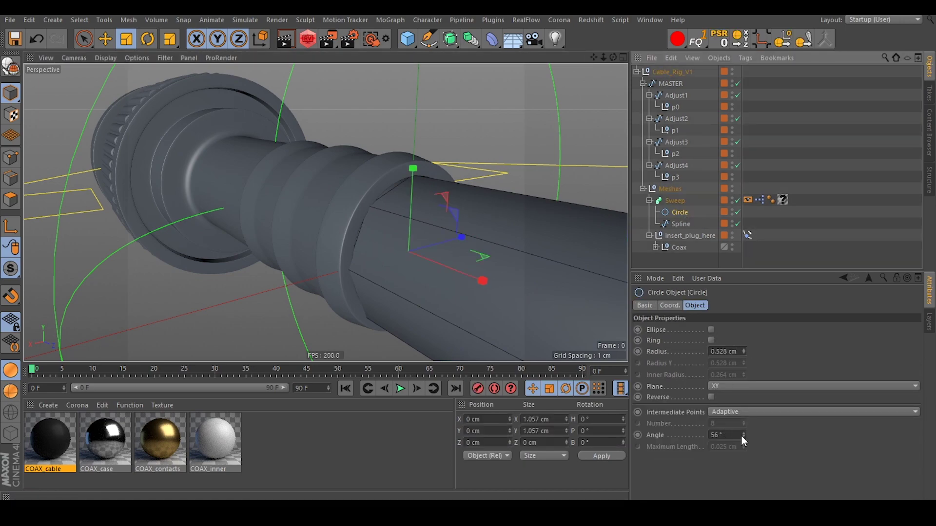
left_click_drag(743, 434, 743, 462)
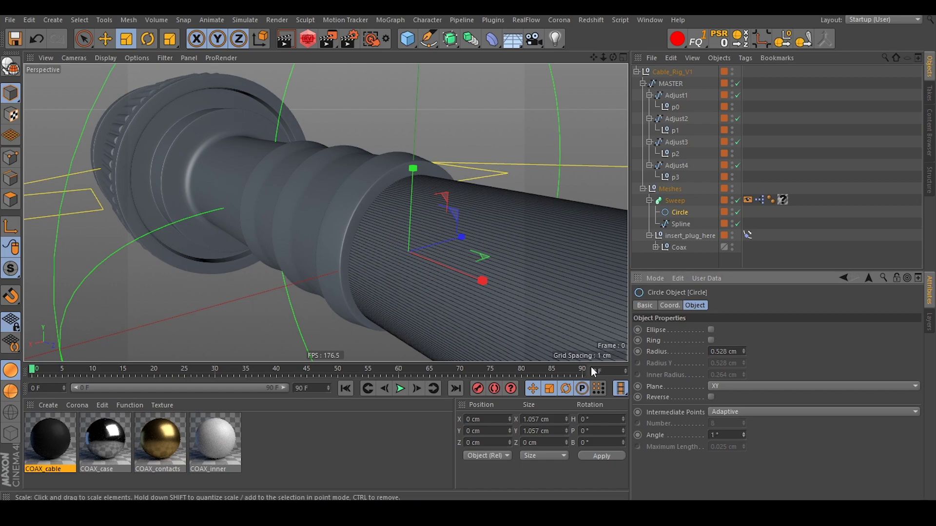
- Change the shading mode in the Sweep's Display tag to Gouraud Shading
scroll(384, 233, "down", 5)
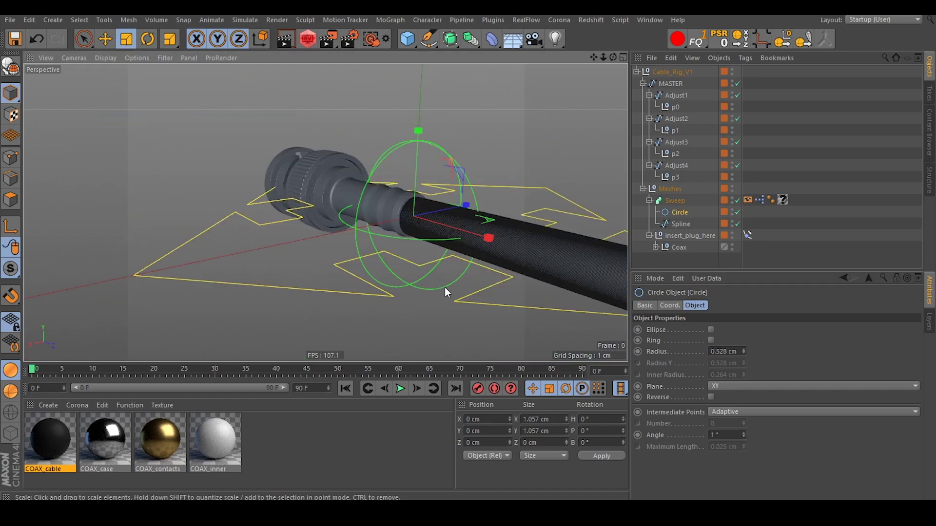
left_click_drag(445, 287, 400, 259, "alt")
left_click(747, 200)
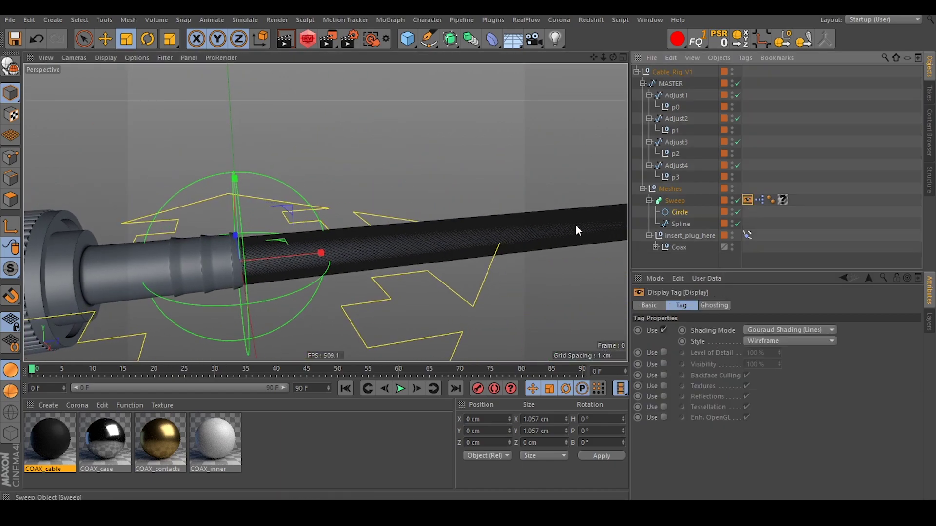
scroll(467, 247, "up", 8)
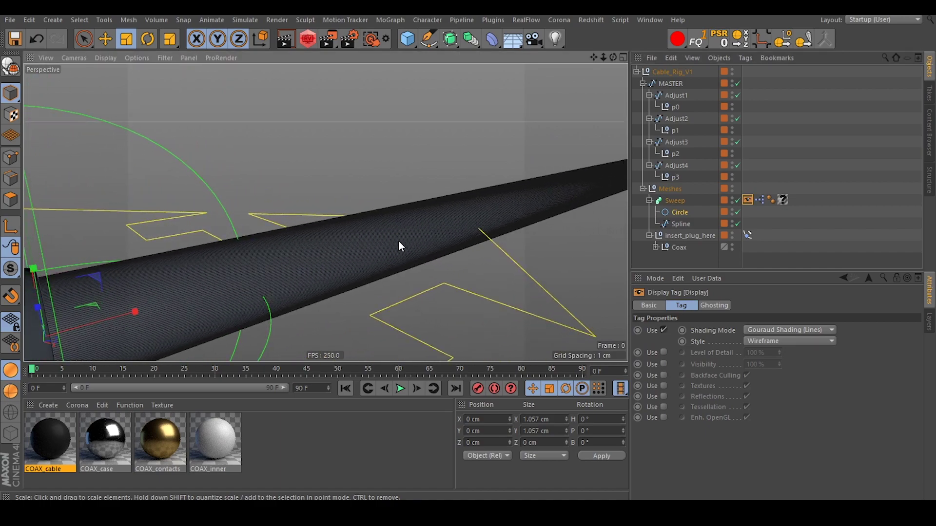
scroll(399, 241, "up", 4)
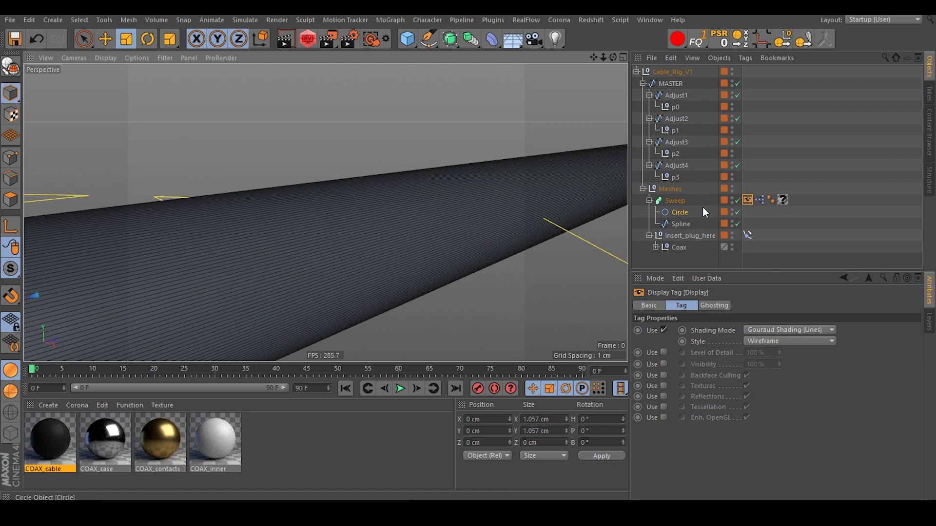
left_click(766, 330)
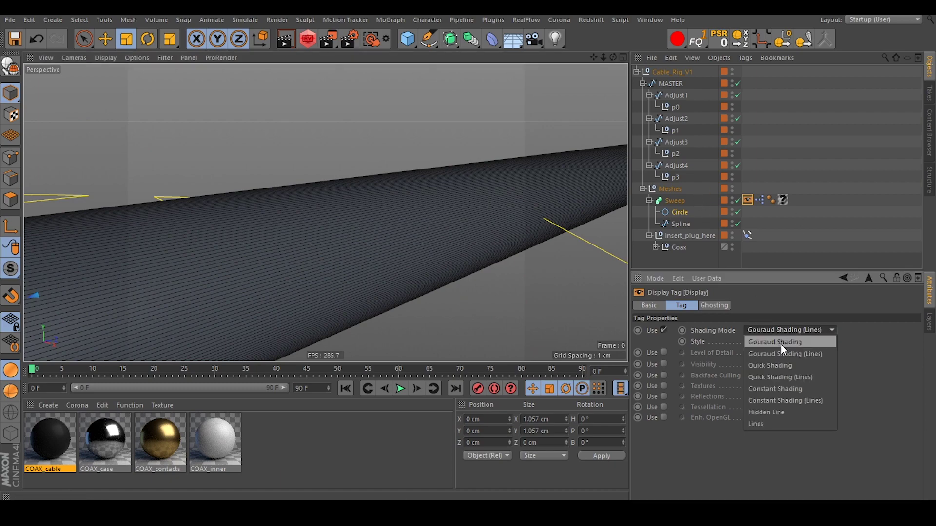
left_click(781, 344)
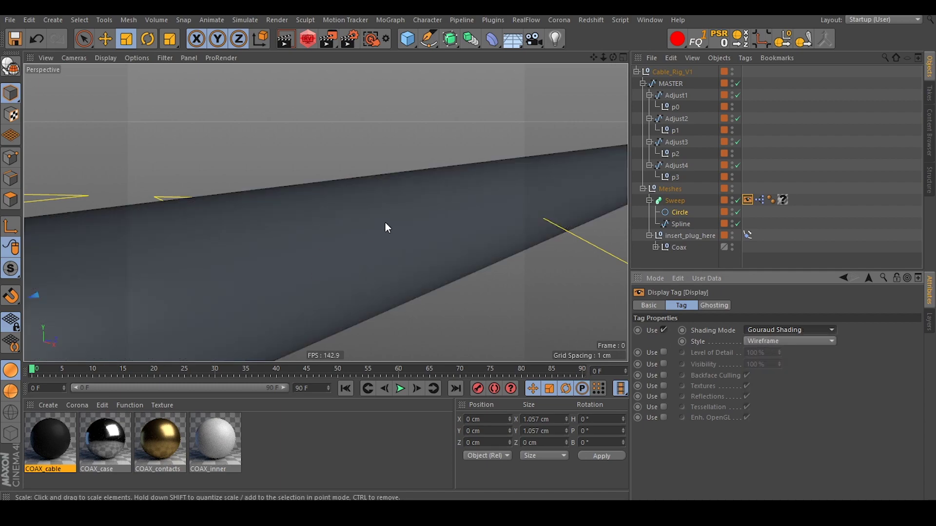